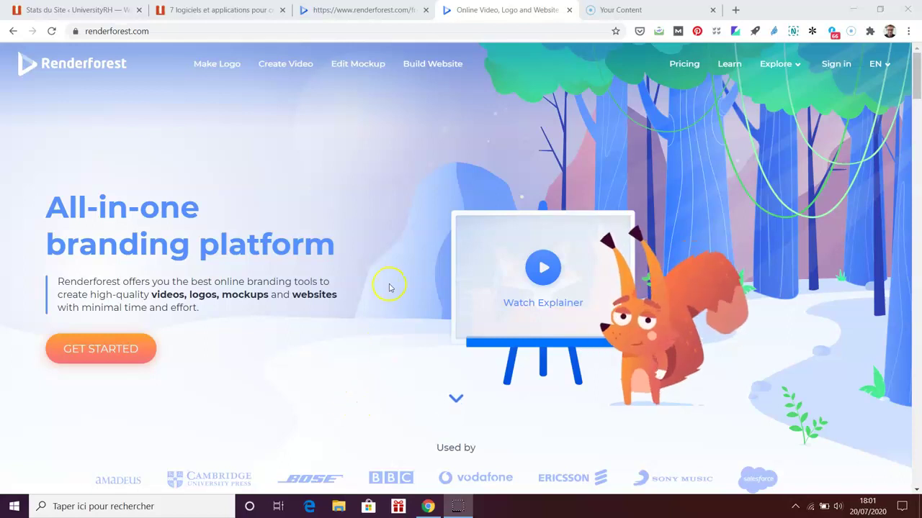
# Step: Sign in to Renderforest with the UniversityRH Google account and switch the site language to French
pyautogui.click(836, 64)
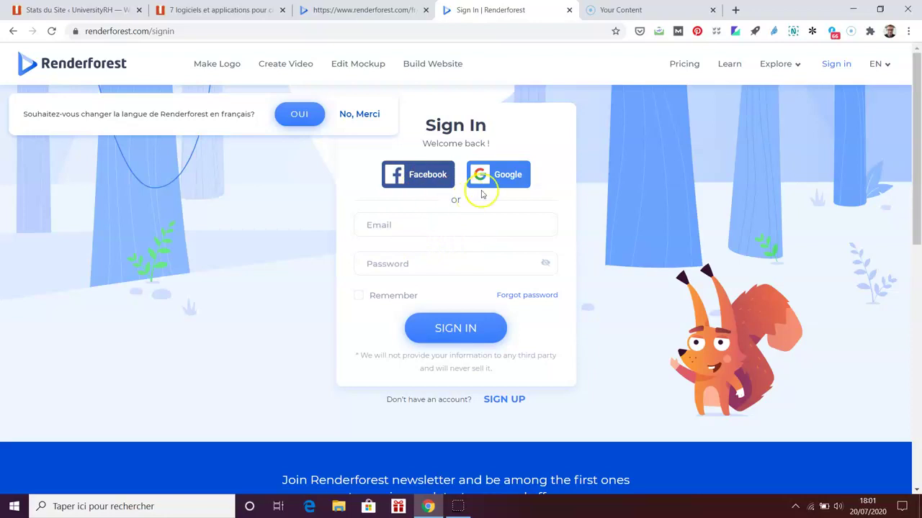
pyautogui.click(504, 178)
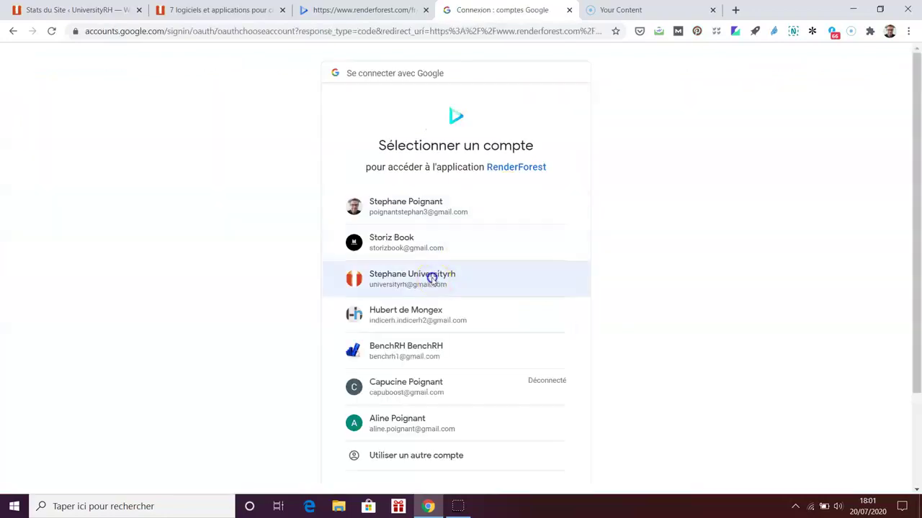
pyautogui.click(432, 278)
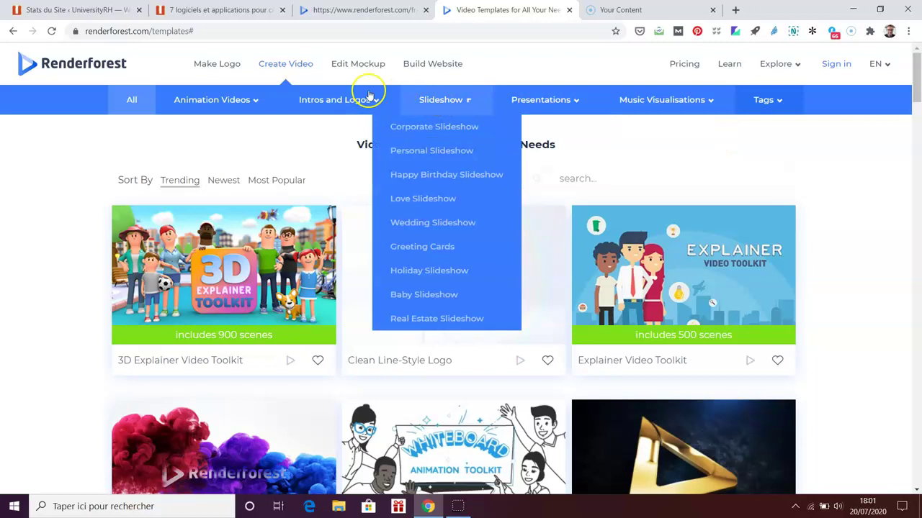
pyautogui.click(892, 67)
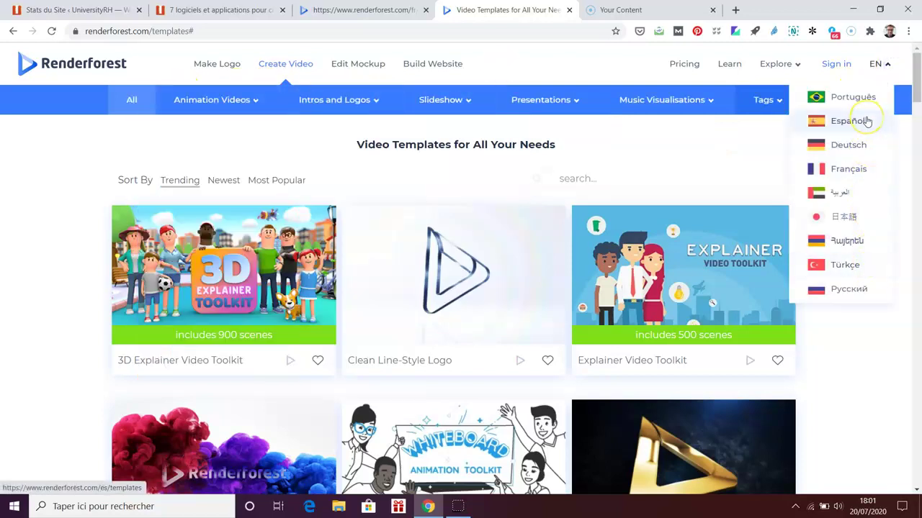
pyautogui.click(854, 166)
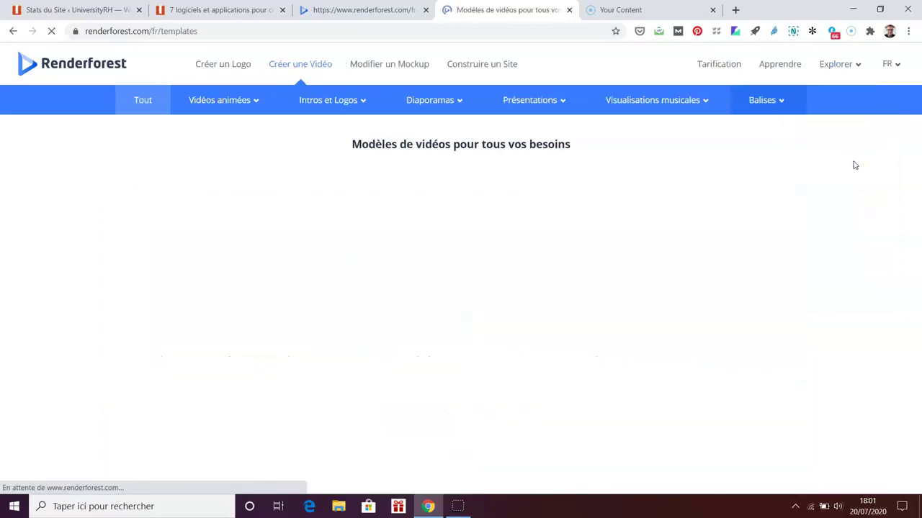
# Step: Open the pricing page and review the video features of the annual subscription plans
pyautogui.click(571, 64)
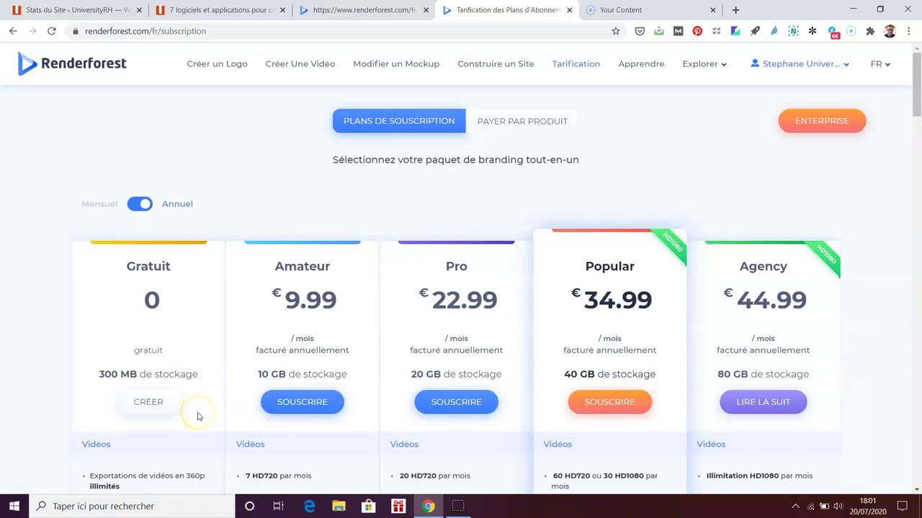
pyautogui.scroll(-2, 199, 416)
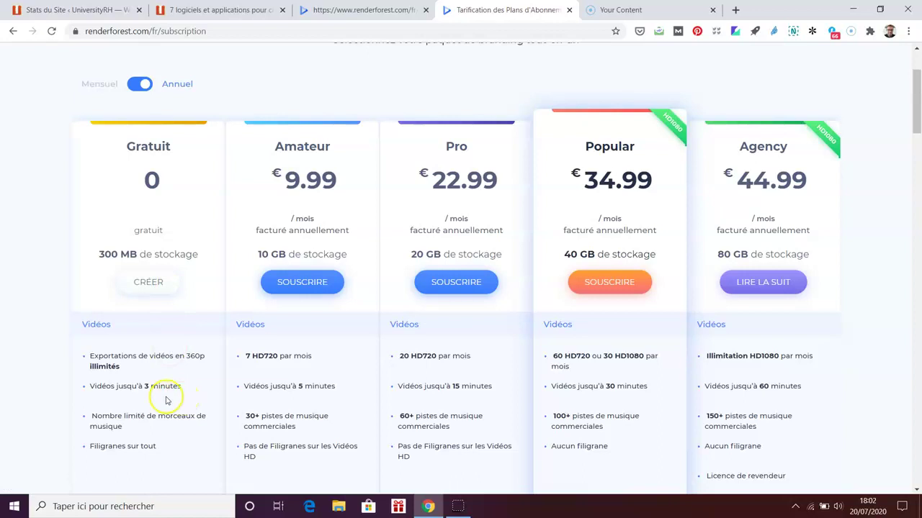
pyautogui.scroll(-1, 167, 401)
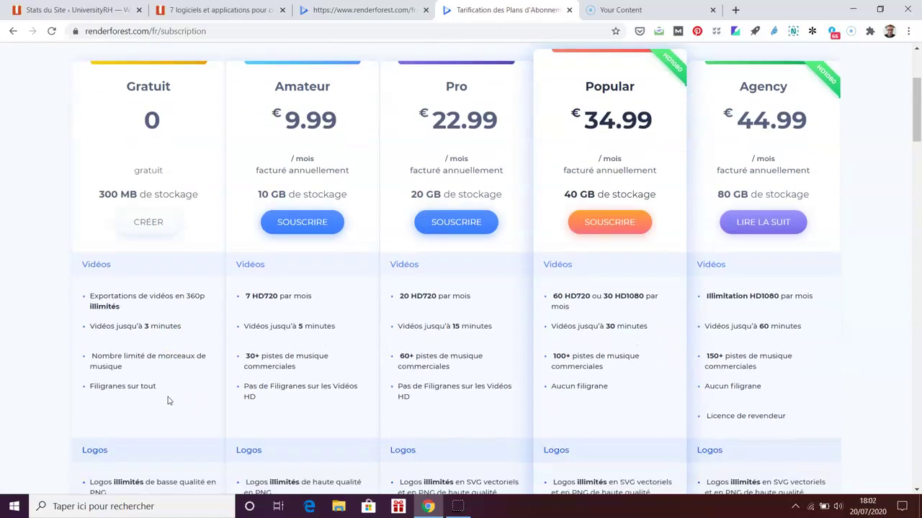
pyautogui.scroll(3, 872, 356)
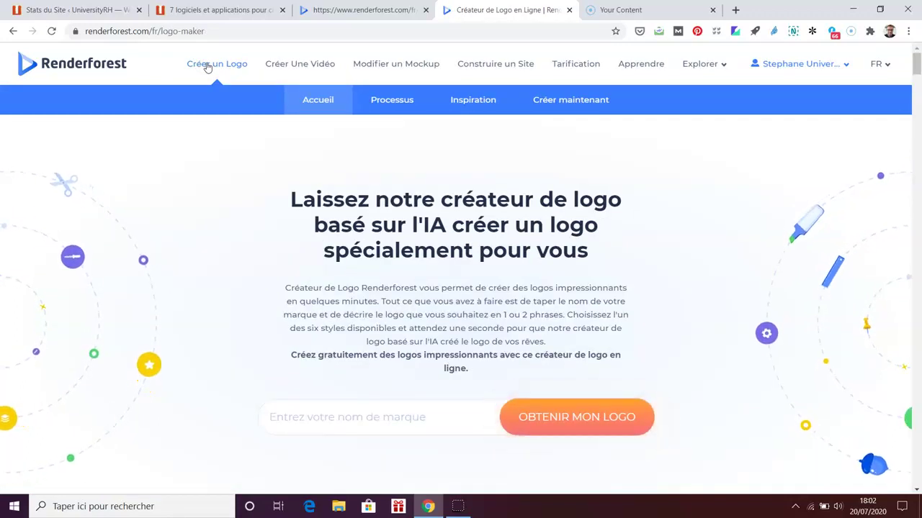
# Step: Browse the video template categories, viewing the infographic video and educational presentation templates
pyautogui.click(303, 64)
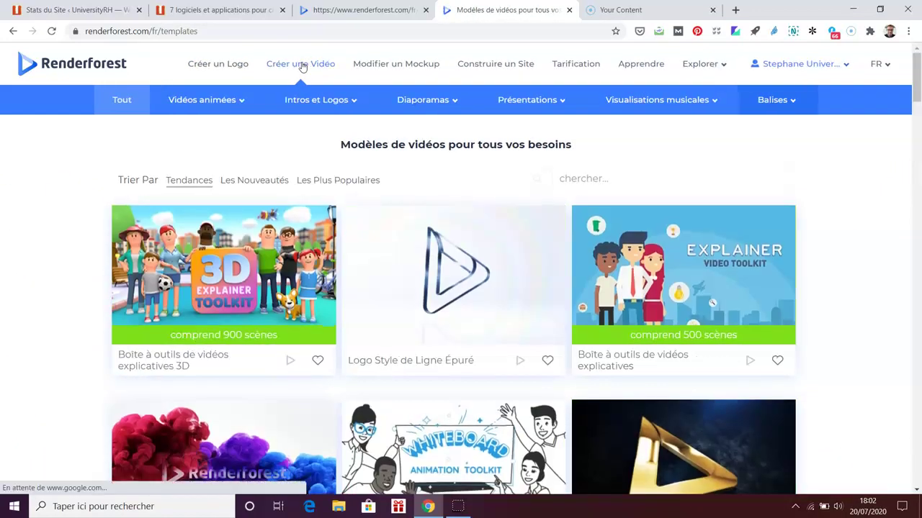
pyautogui.click(241, 100)
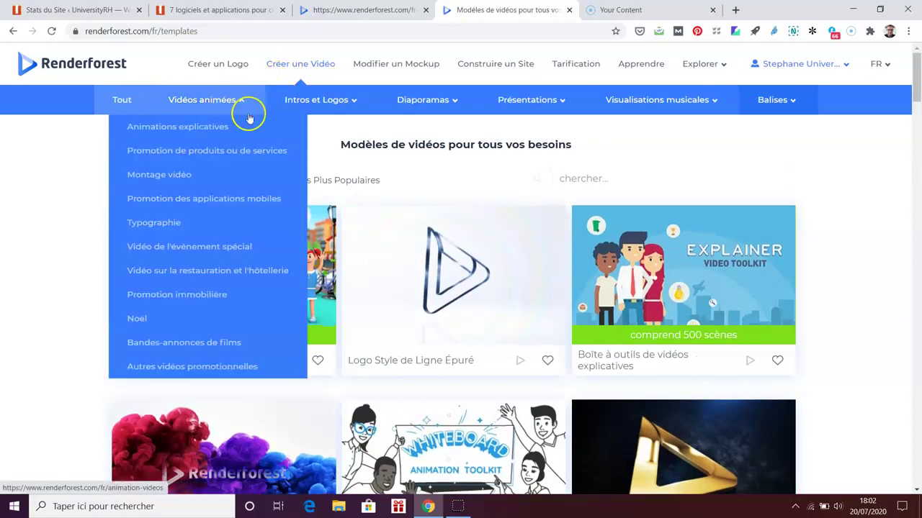
pyautogui.moveTo(452, 105)
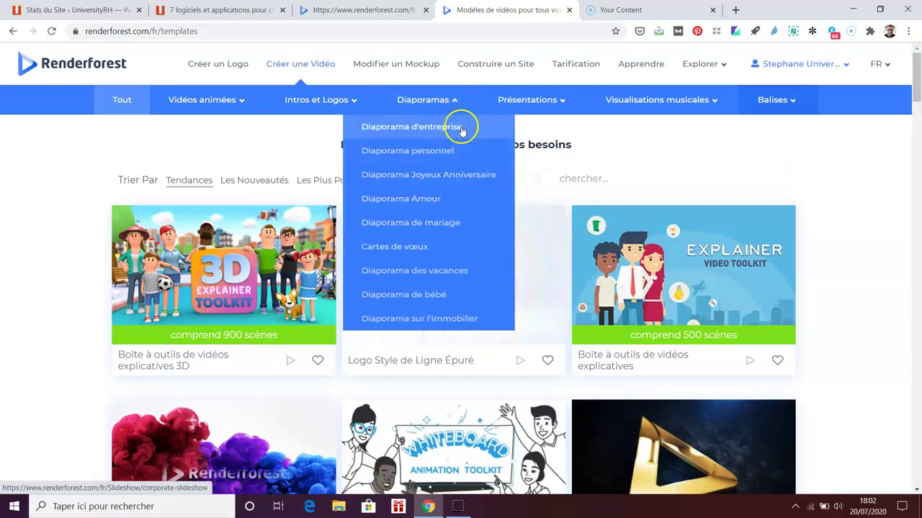
pyautogui.moveTo(564, 105)
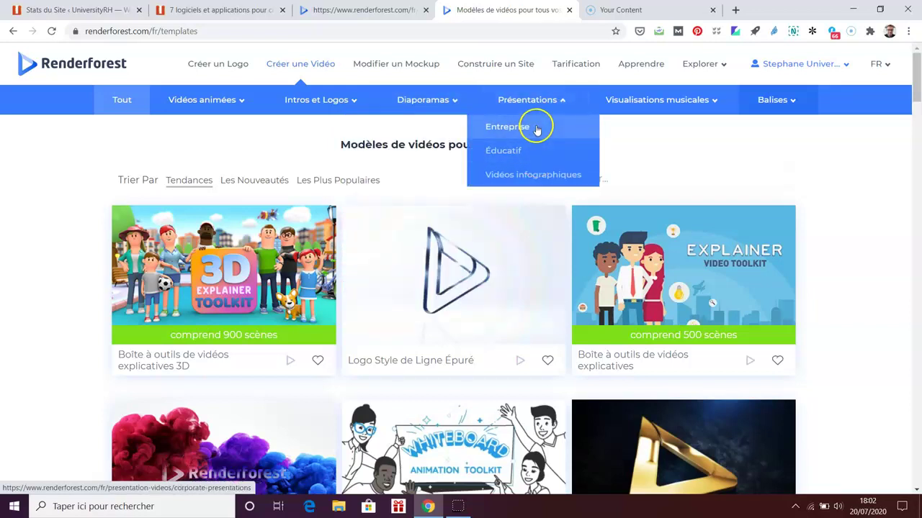
pyautogui.click(531, 175)
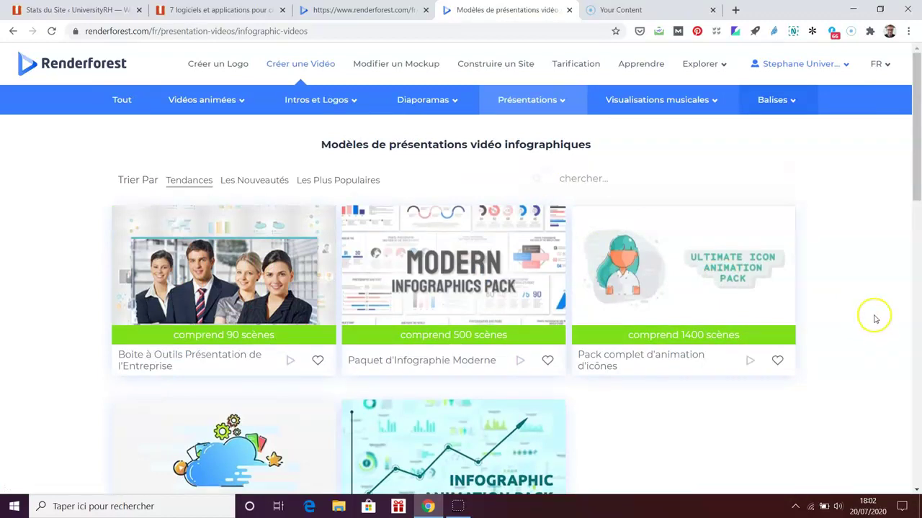
pyautogui.moveTo(570, 101)
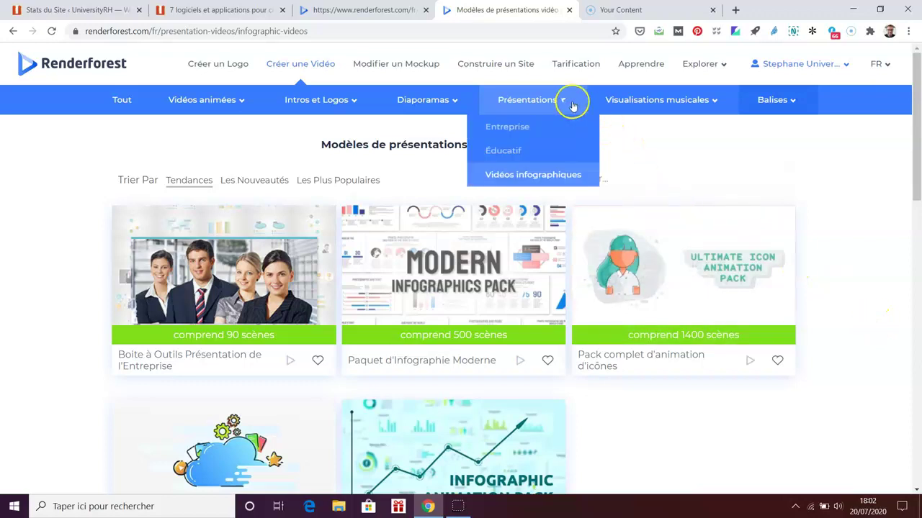
pyautogui.click(516, 151)
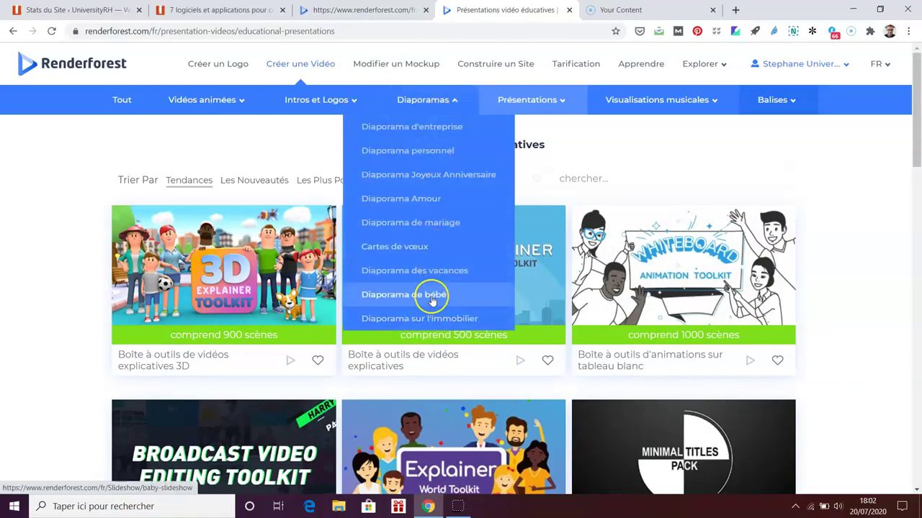
# Step: Show the corporate slideshow templates (Diaporama d'entreprise) and look over them
pyautogui.click(414, 128)
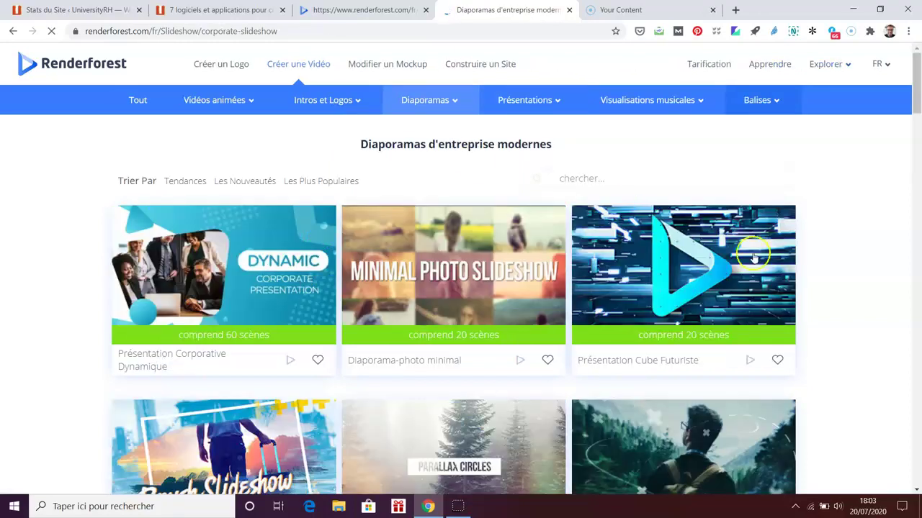
pyautogui.scroll(-1, 846, 279)
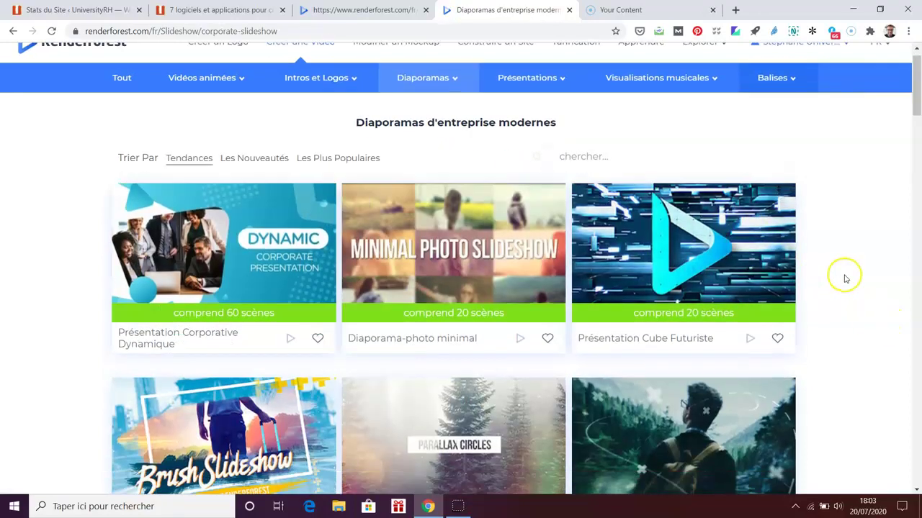
pyautogui.scroll(1, 864, 309)
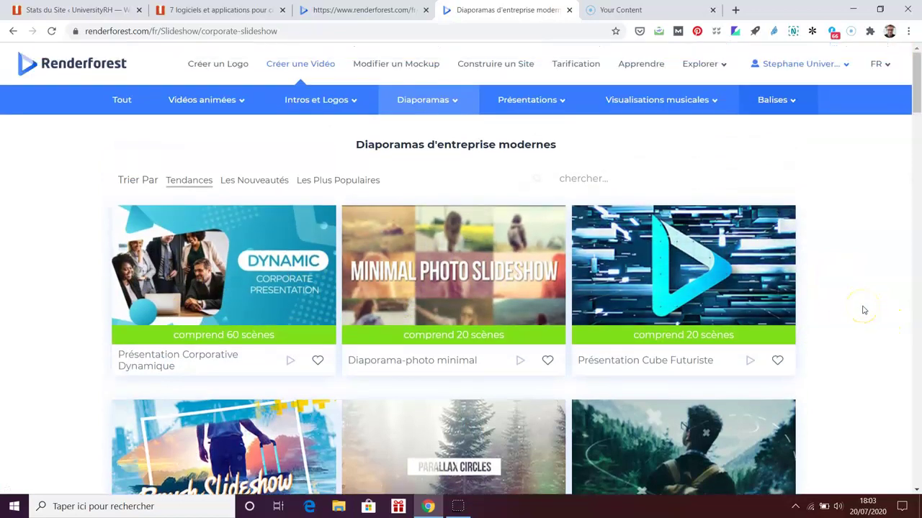
pyautogui.scroll(-1, 863, 309)
pyautogui.scroll(1, 863, 308)
# Step: Show the video editing templates (Montage vidéo) among the animated videos and look through the toolkits
pyautogui.moveTo(189, 97)
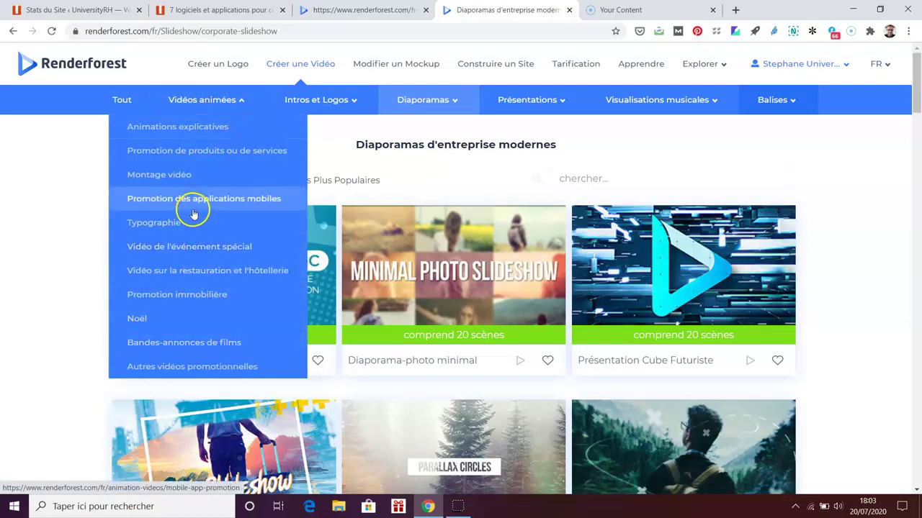
pyautogui.click(180, 175)
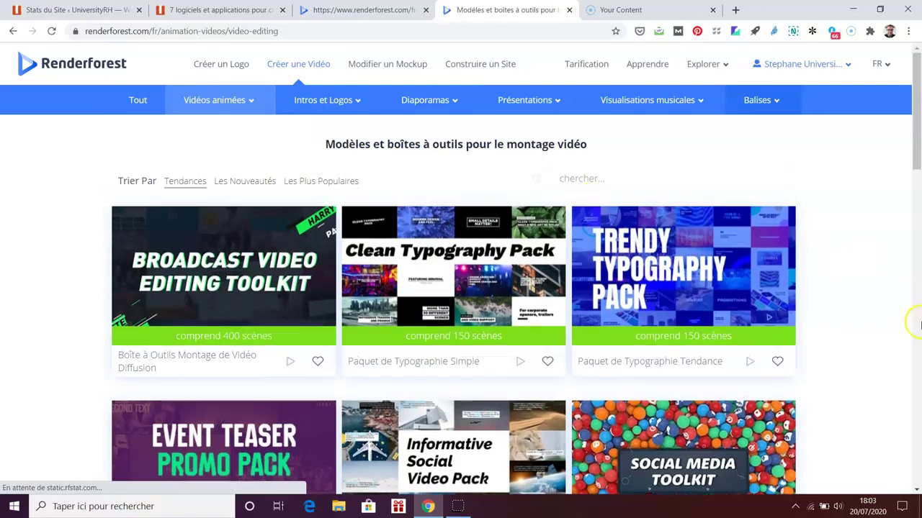
pyautogui.scroll(-1, 918, 326)
pyautogui.moveTo(286, 204)
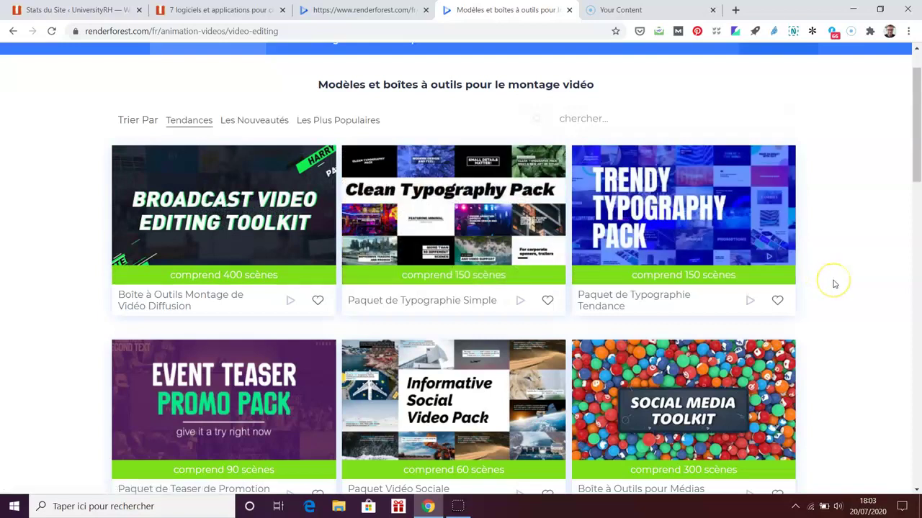
pyautogui.scroll(-3, 834, 284)
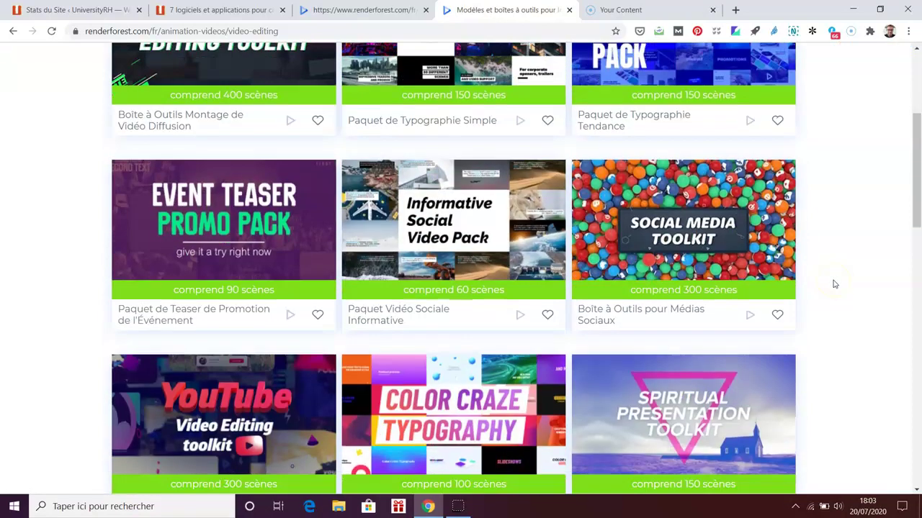
pyautogui.scroll(3, 834, 284)
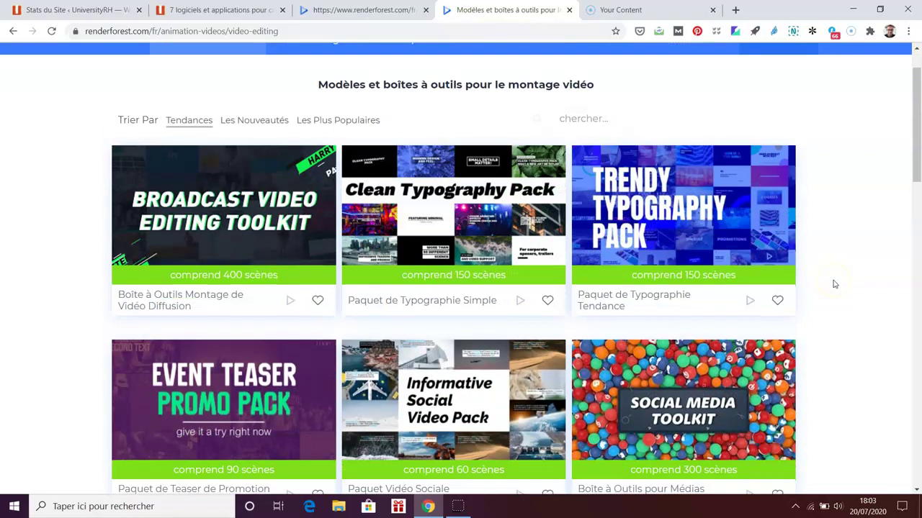
pyautogui.scroll(-1, 828, 284)
# Step: Open the event teaser template "Paquet de Teaser de Promotion de l'Événement" and start creating a video from it
pyautogui.click(270, 333)
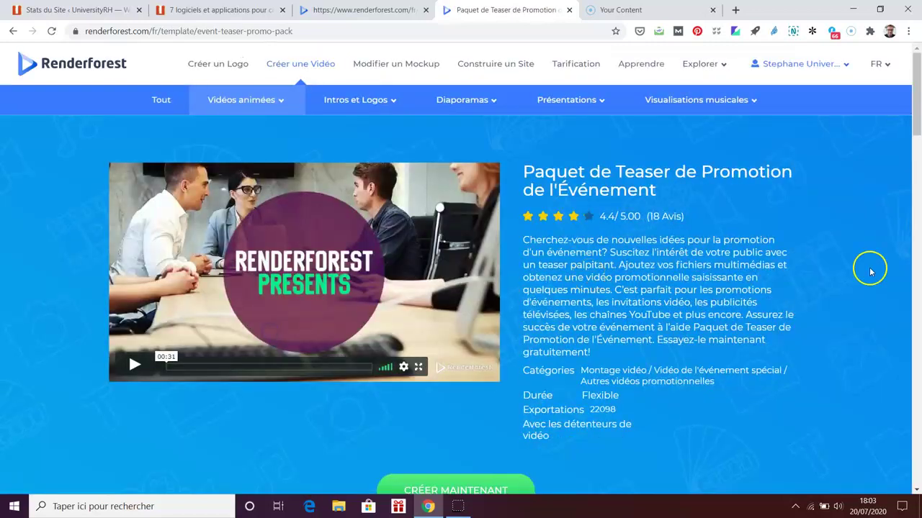
pyautogui.scroll(-1, 876, 293)
pyautogui.click(469, 432)
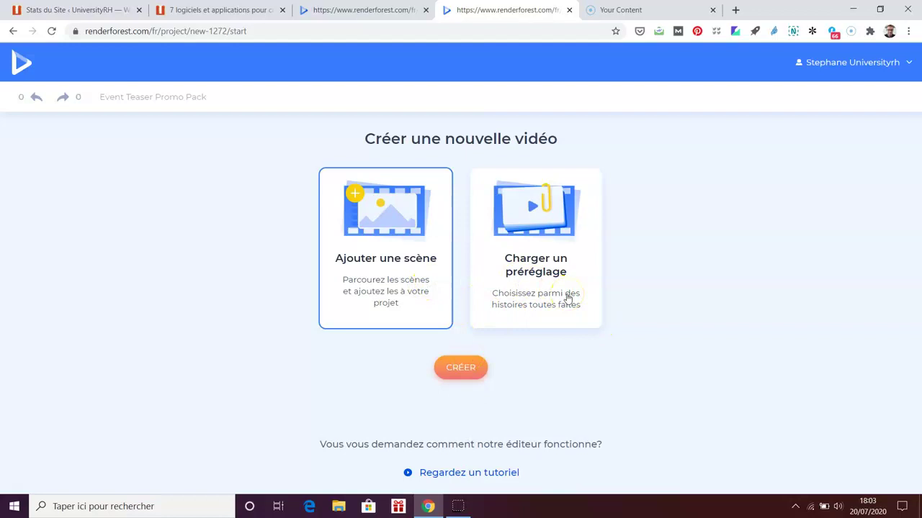
# Step: Close the browser tab that holds the earlier Whiteboard Animation project
pyautogui.click(371, 10)
pyautogui.click(488, 10)
pyautogui.click(403, 13)
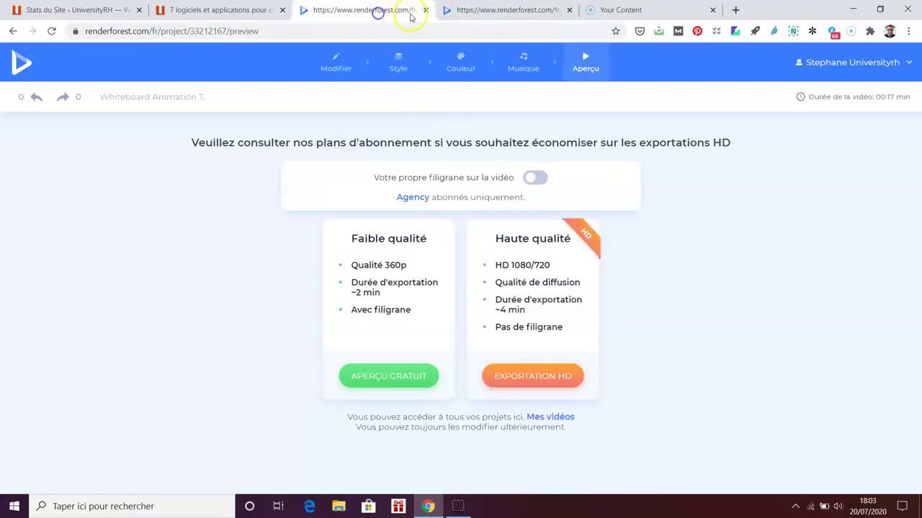
pyautogui.click(426, 10)
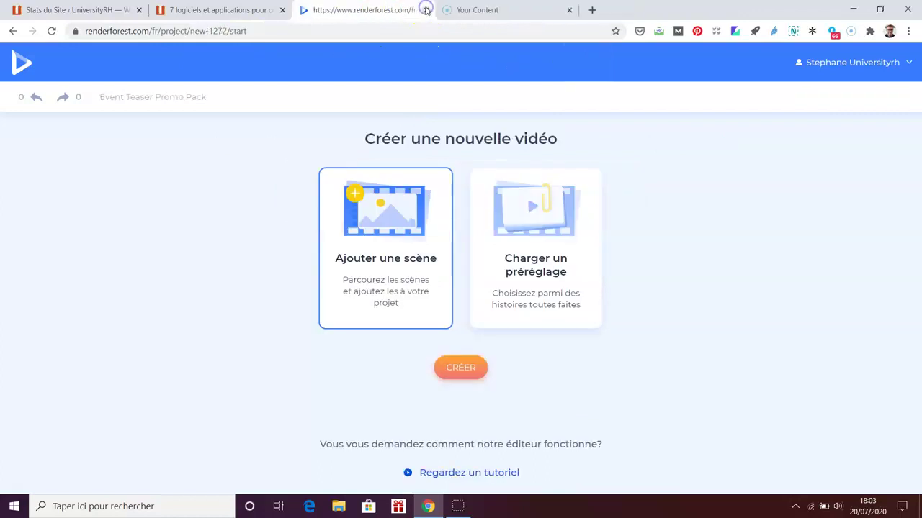
# Step: Leave the new video project and show the explainer animation templates (Animations explicatives)
pyautogui.click(22, 68)
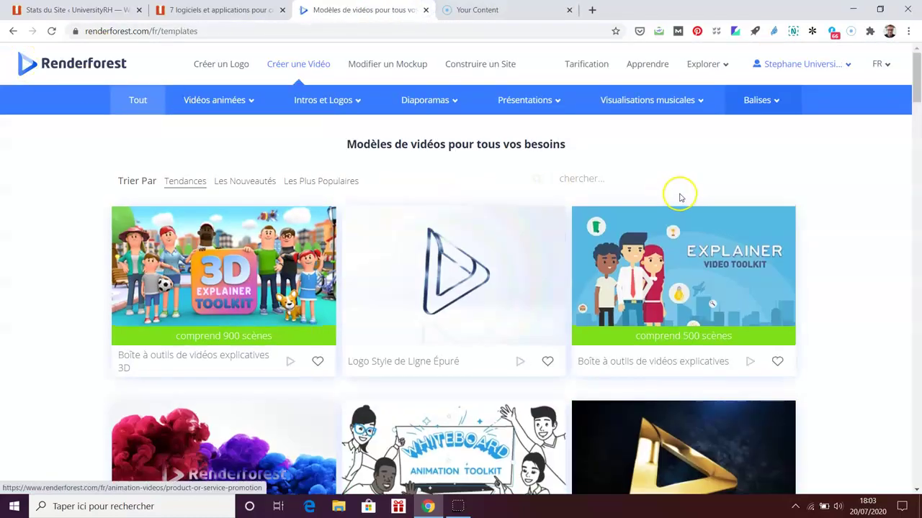
pyautogui.moveTo(232, 100)
pyautogui.click(219, 126)
pyautogui.click(890, 296)
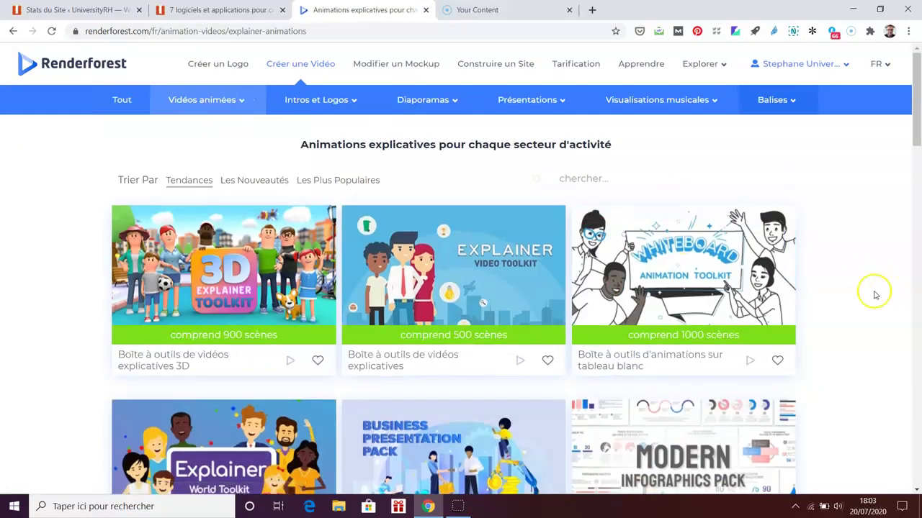
pyautogui.moveTo(231, 107)
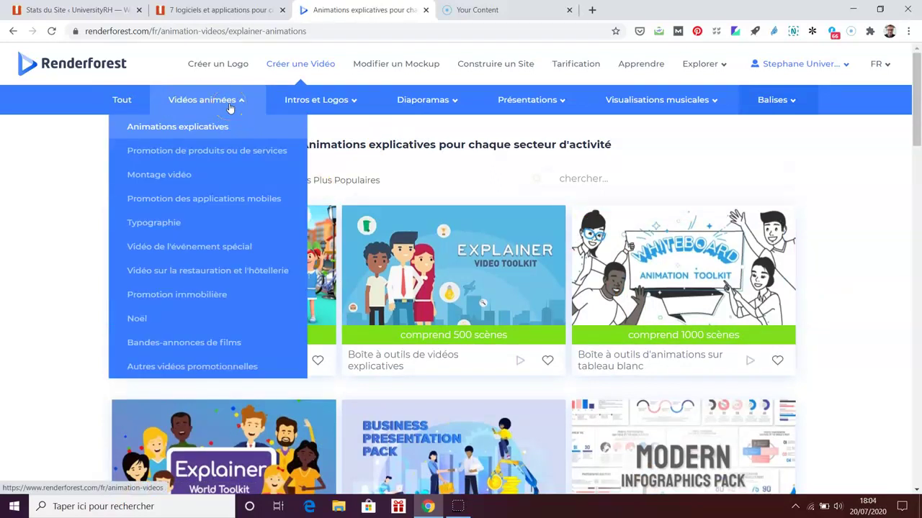
pyautogui.click(854, 303)
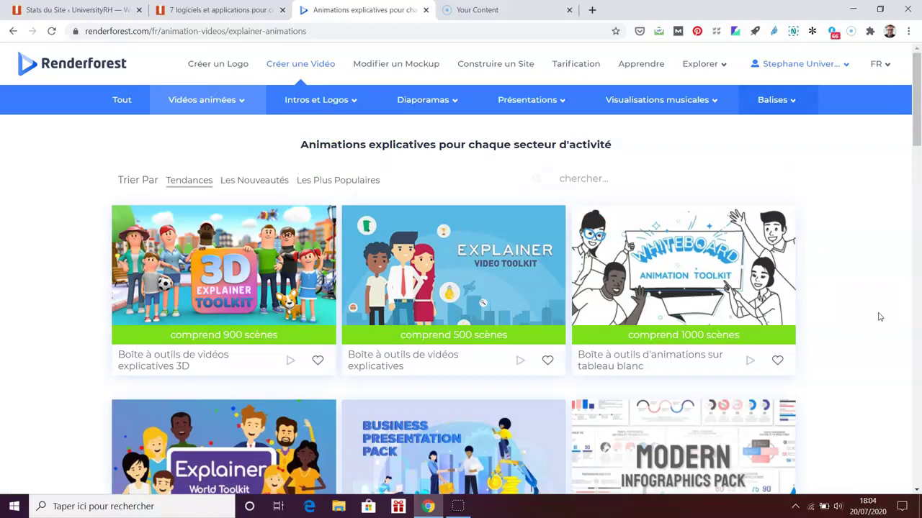
# Step: Look over the explainer animation templates and sort them by most popular (Les Plus Populaires)
pyautogui.scroll(-1, 878, 317)
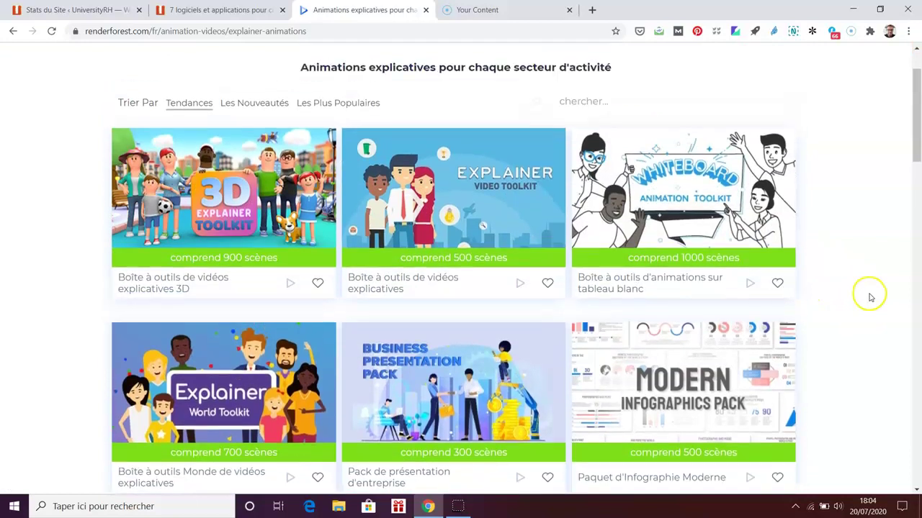
pyautogui.scroll(1, 868, 294)
pyautogui.moveTo(746, 255)
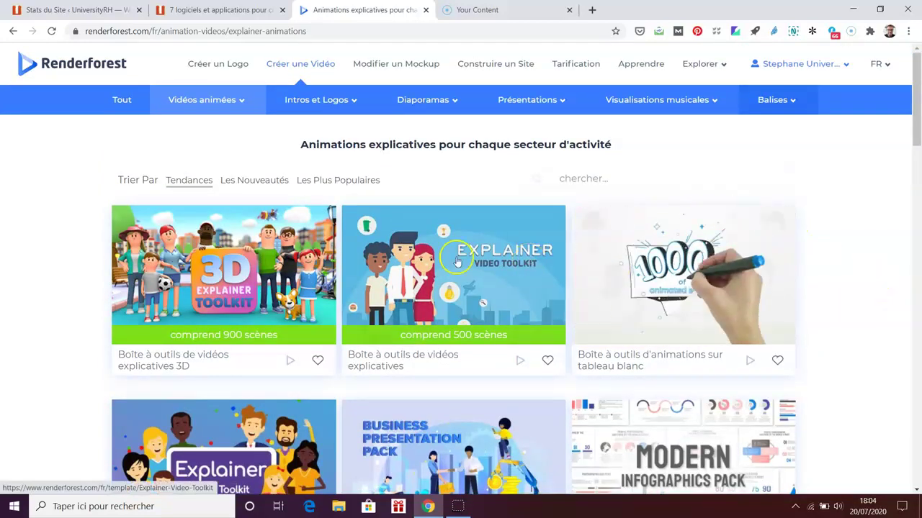
pyautogui.click(368, 182)
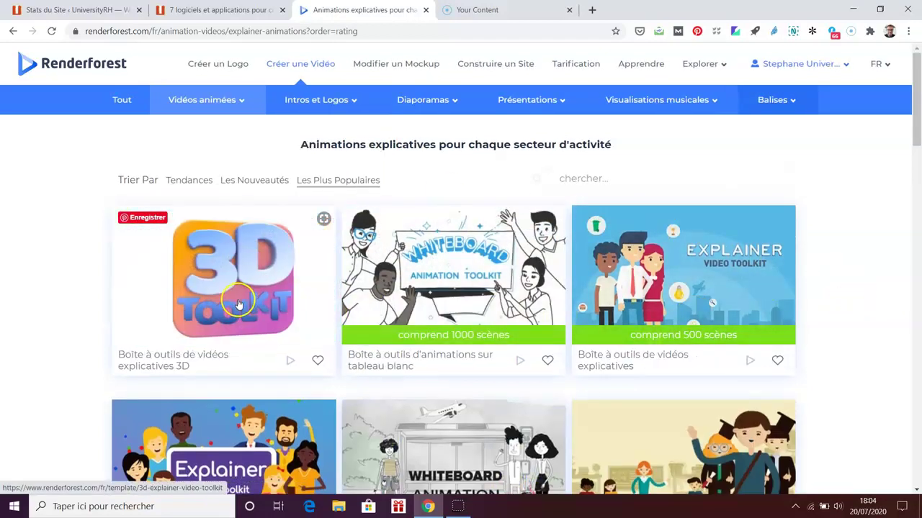
# Step: Open the 3D explainer video toolkit template (Boîte à outils de vidéos explicatives 3D) and start creating a video from it
pyautogui.click(239, 305)
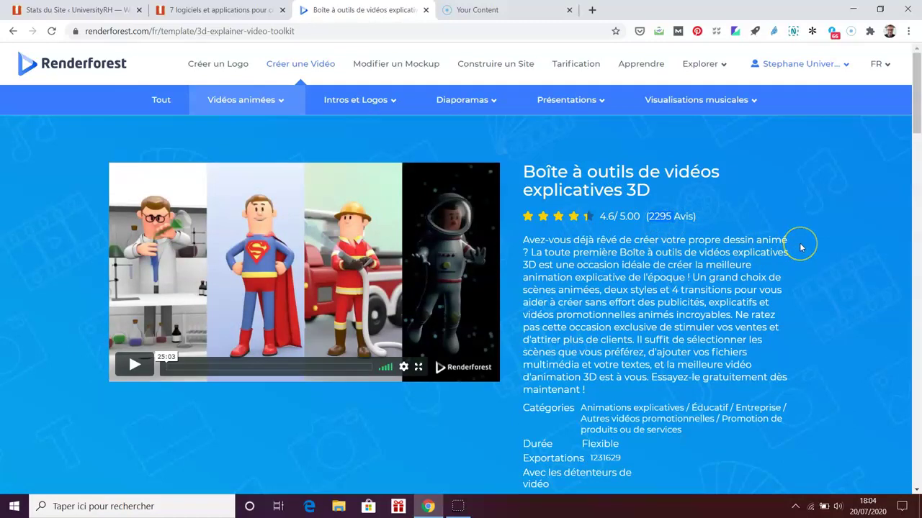
pyautogui.click(820, 291)
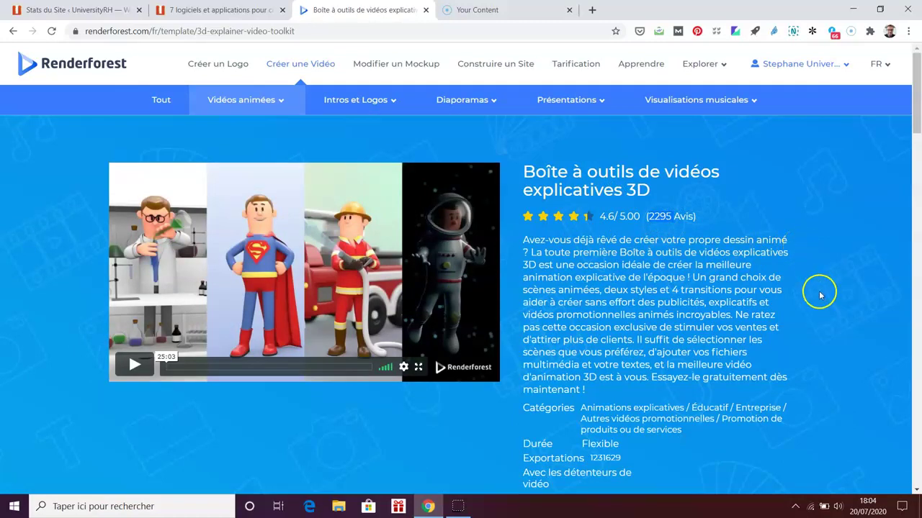
pyautogui.scroll(-3, 819, 293)
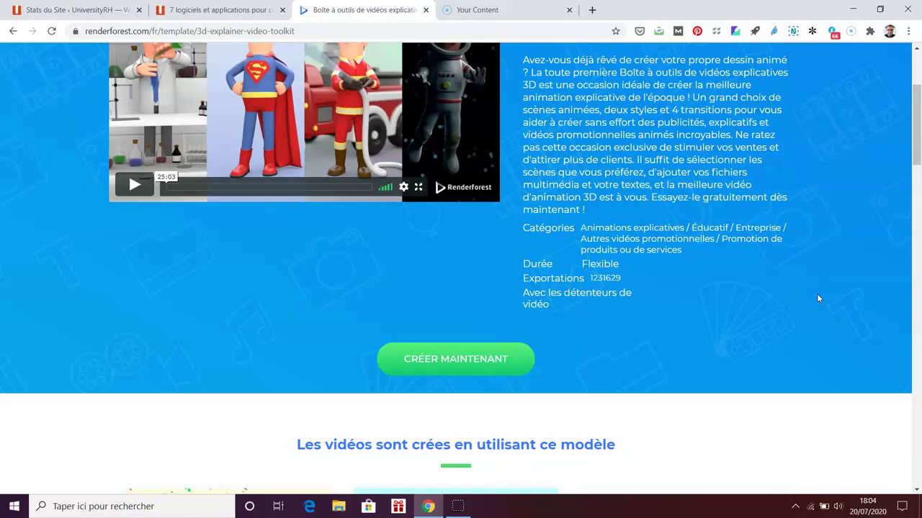
pyautogui.scroll(2, 816, 293)
pyautogui.click(469, 481)
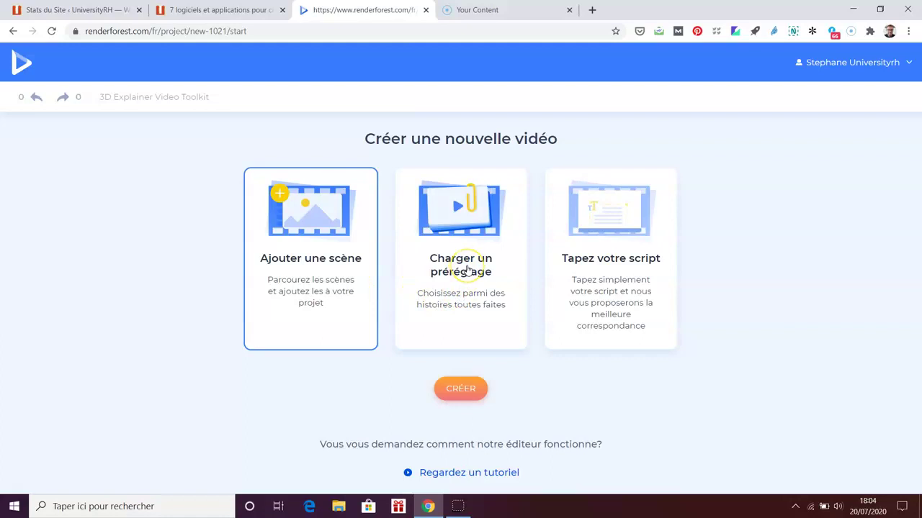
# Step: View the ready-made stories offered by the preset option (Charger un préréglage) and return to the video creation choices
pyautogui.click(466, 266)
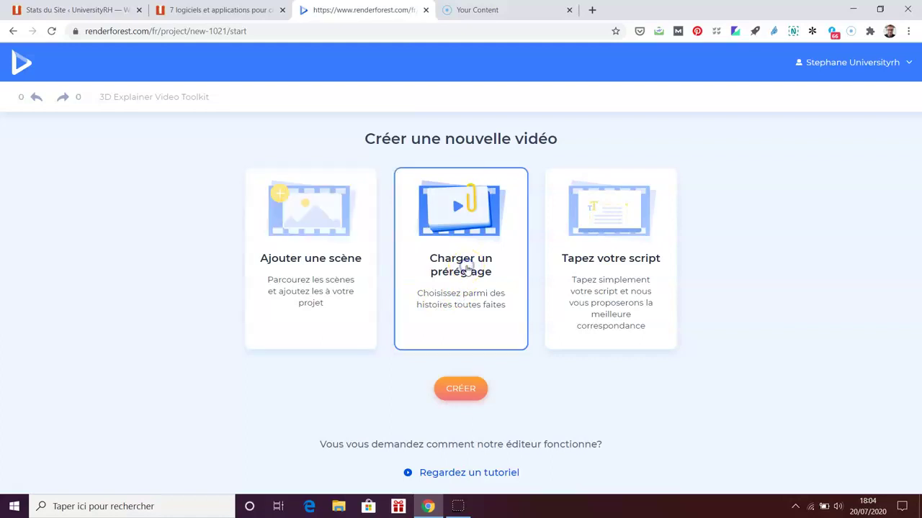
pyautogui.click(461, 389)
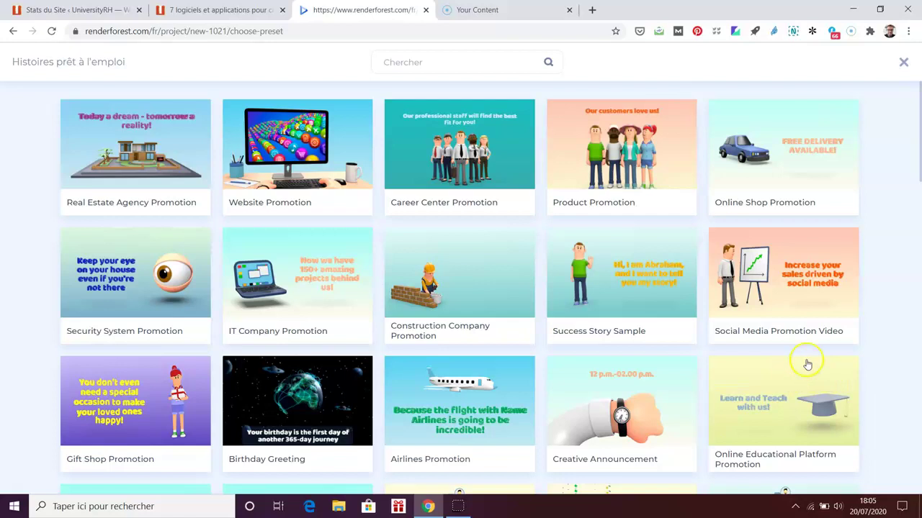
pyautogui.click(16, 31)
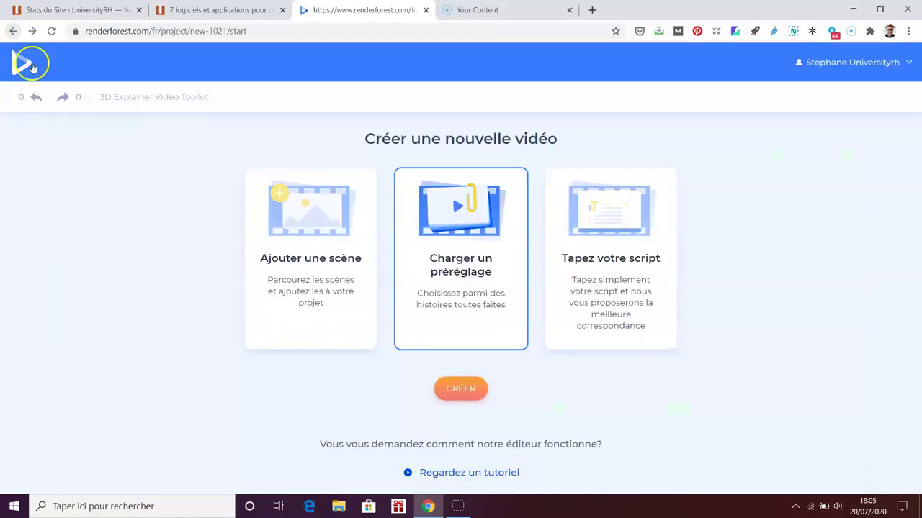
# Step: View the form for generating a project from a script (Tapez votre script) and close it without entering text
pyautogui.click(589, 258)
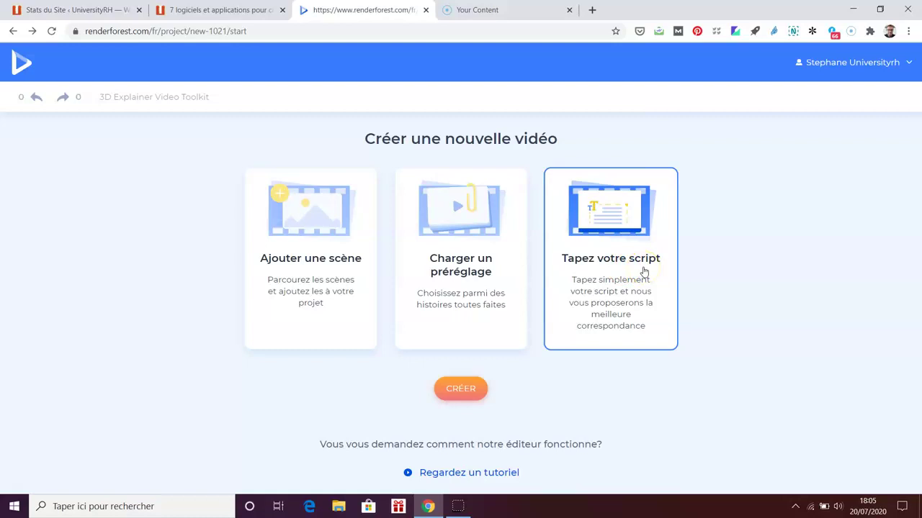
pyautogui.click(468, 387)
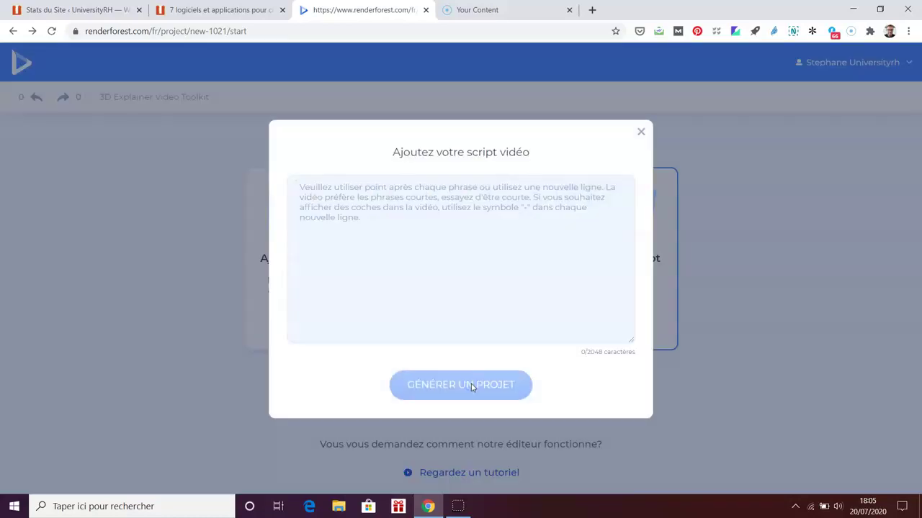
pyautogui.click(640, 133)
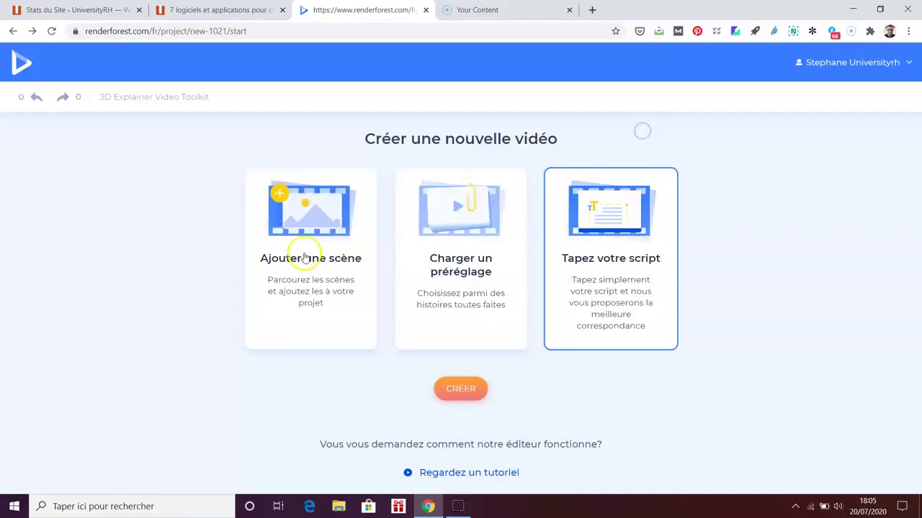
# Step: Create the video by adding scenes (Ajouter une scène) and insert the "Waving man" scene from Male Character Animations
pyautogui.click(308, 226)
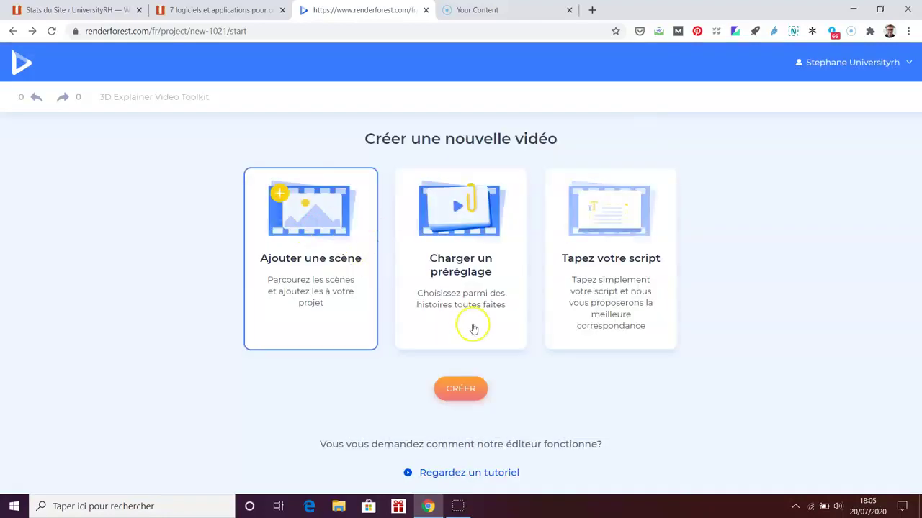
pyautogui.click(465, 389)
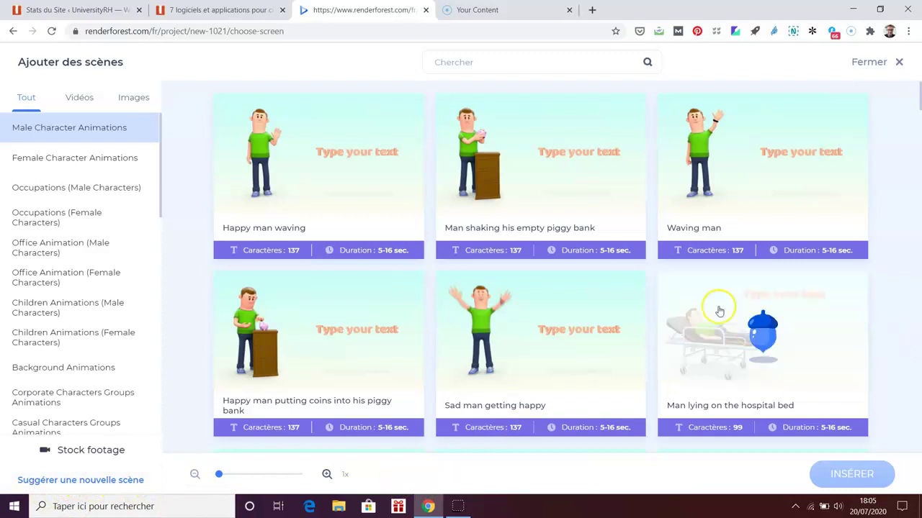
pyautogui.click(736, 168)
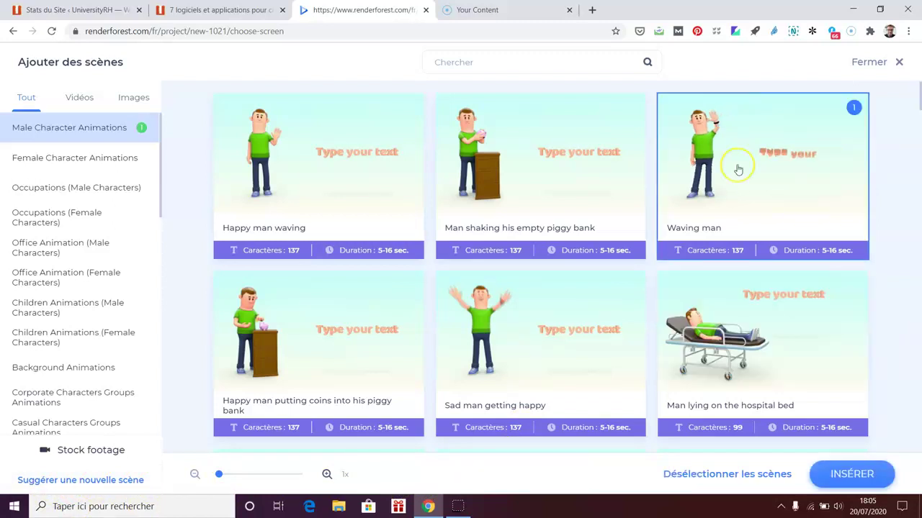
pyautogui.click(835, 476)
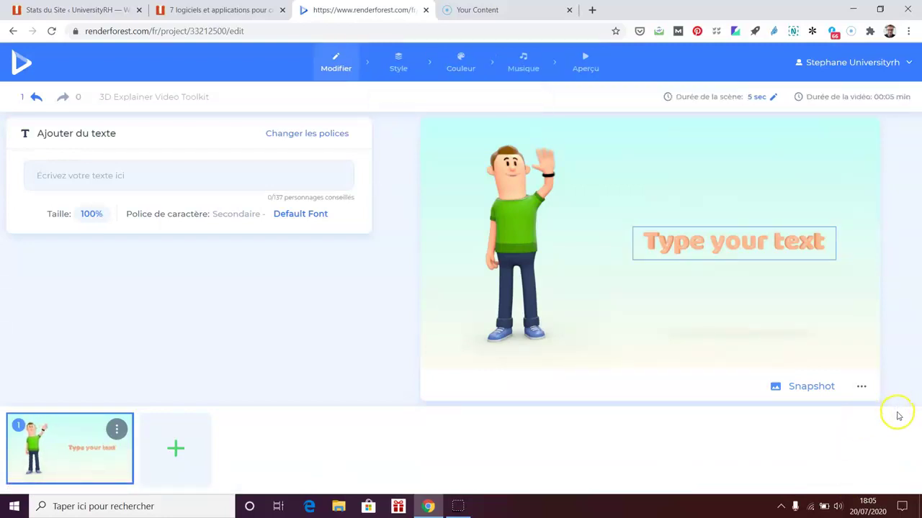
# Step: Enter "Bonjour à tous ...." as the text of the waving man scene
pyautogui.click(151, 169)
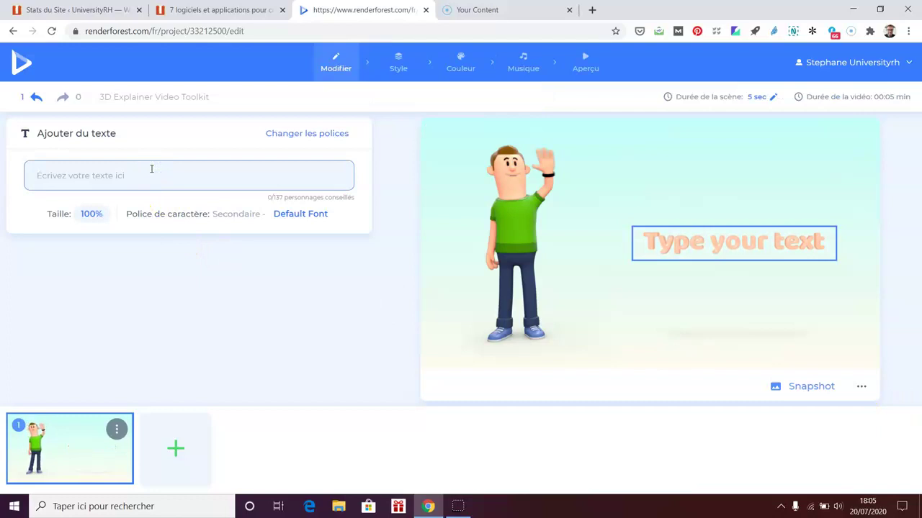
pyautogui.write('Bonjour à tous ...')
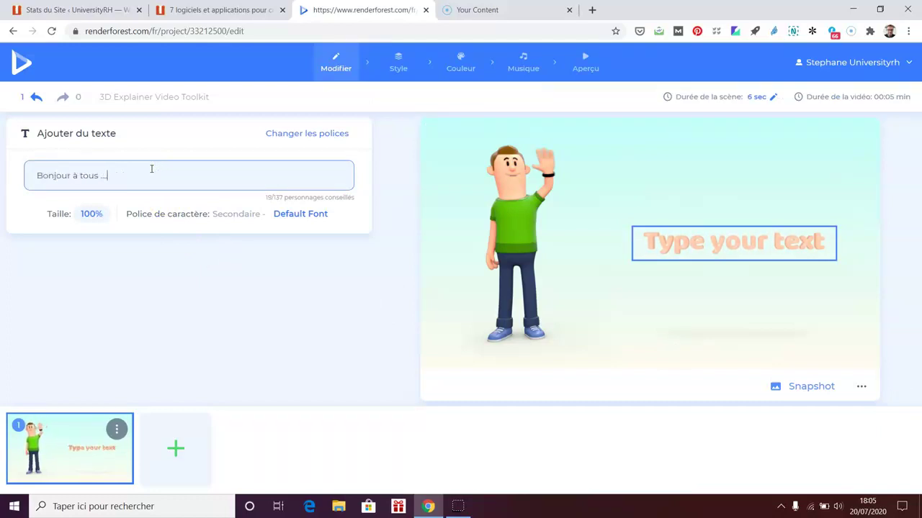
pyautogui.click(198, 309)
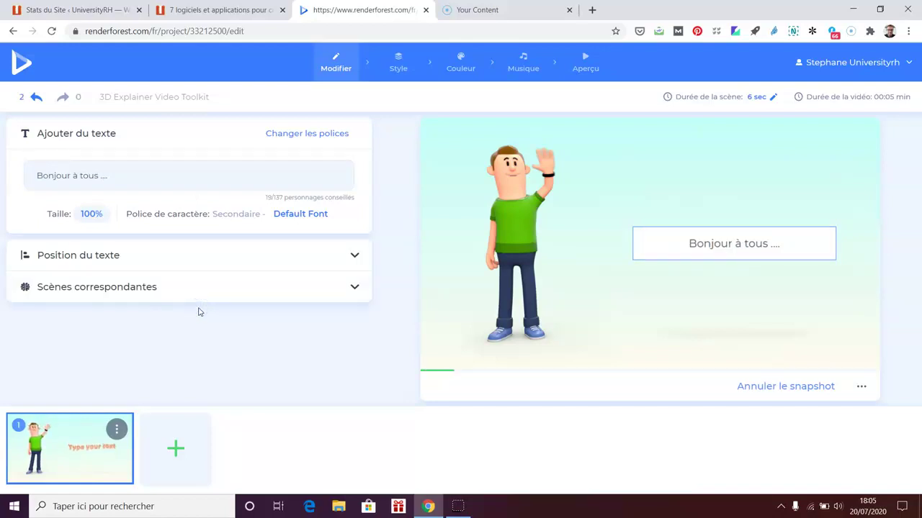
pyautogui.click(727, 248)
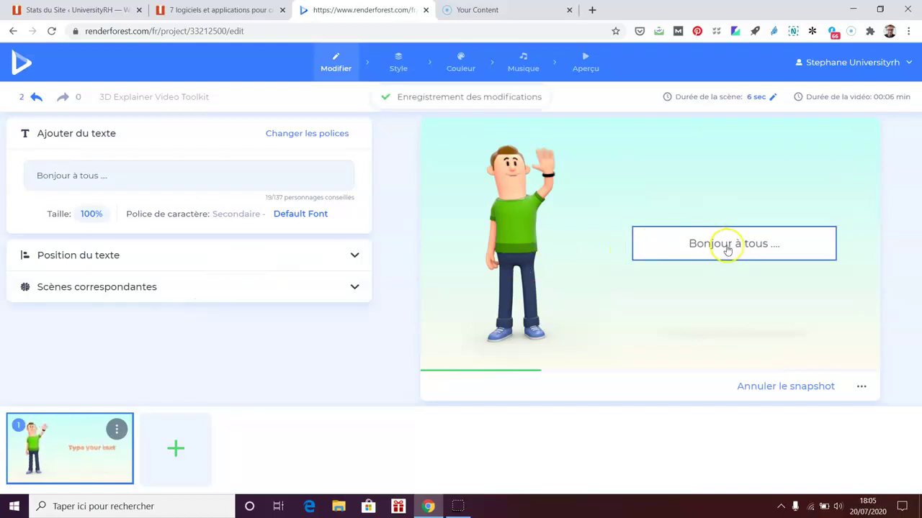
# Step: Set the duration of the waving man scene to 5 seconds and save it
pyautogui.click(771, 98)
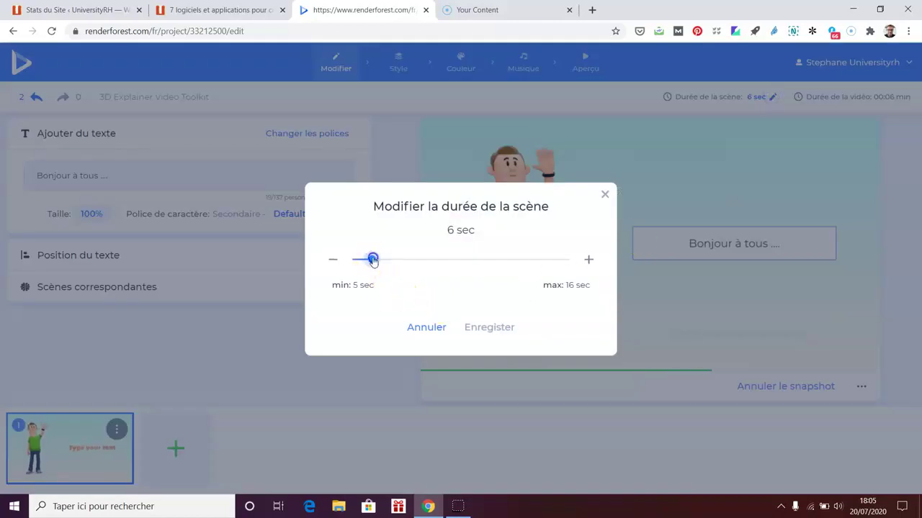
pyautogui.moveTo(369, 260); pyautogui.dragTo(363, 260)
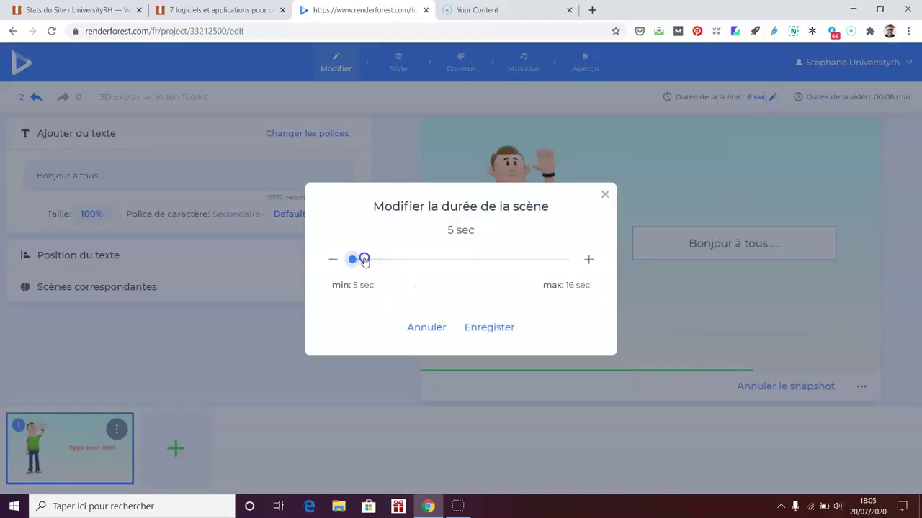
pyautogui.click(497, 327)
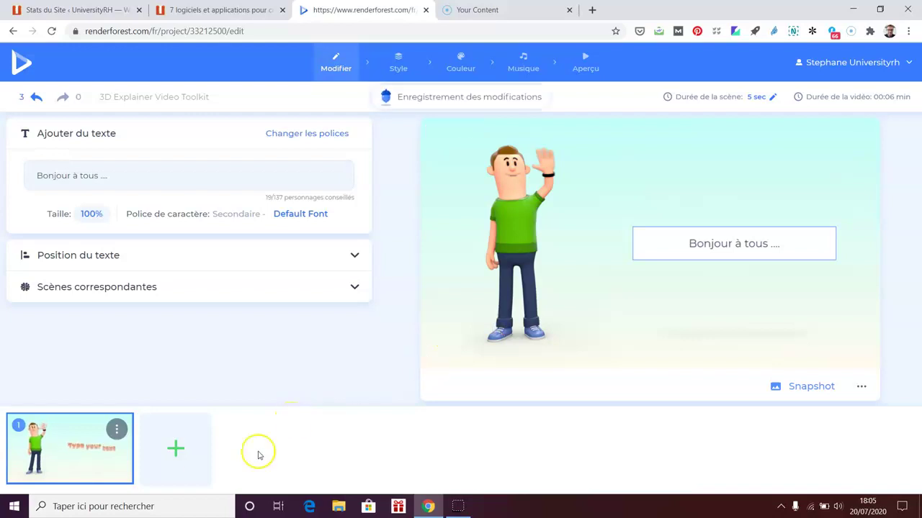
# Step: Open the scene library for a second scene and browse its categories, including female office and occupation characters, Kinetic Typography and Family Animations
pyautogui.click(176, 448)
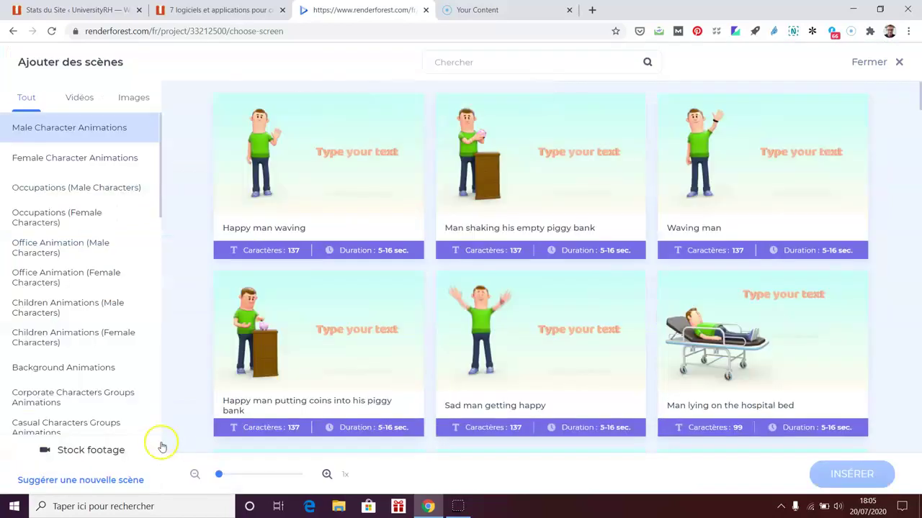
pyautogui.scroll(-4, 720, 322)
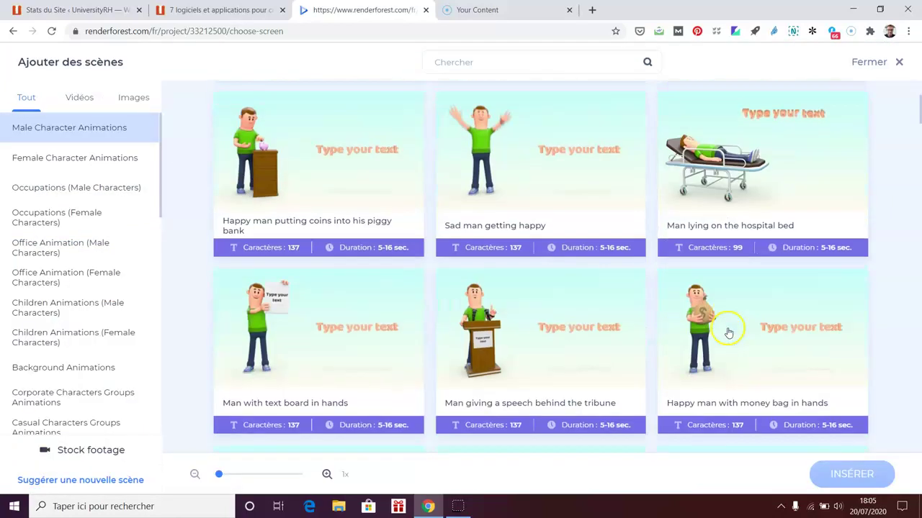
pyautogui.click(67, 310)
pyautogui.click(57, 275)
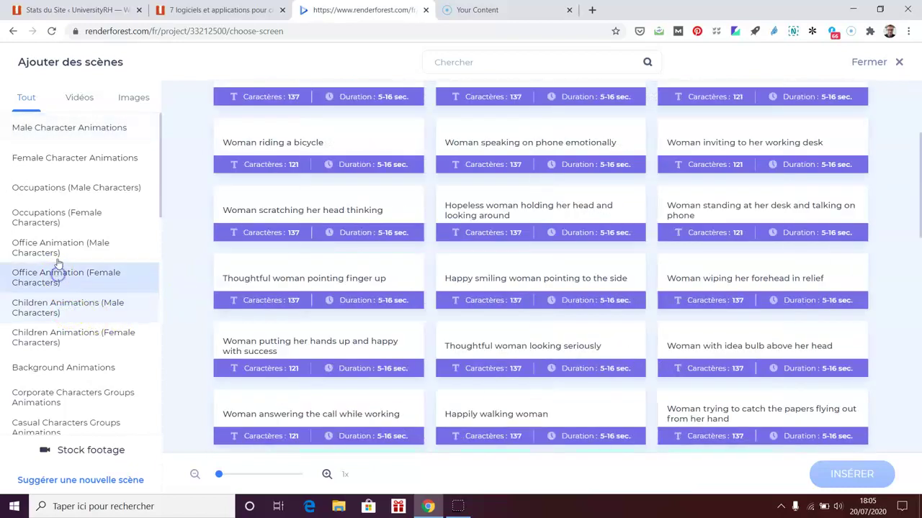
pyautogui.click(62, 243)
pyautogui.click(61, 216)
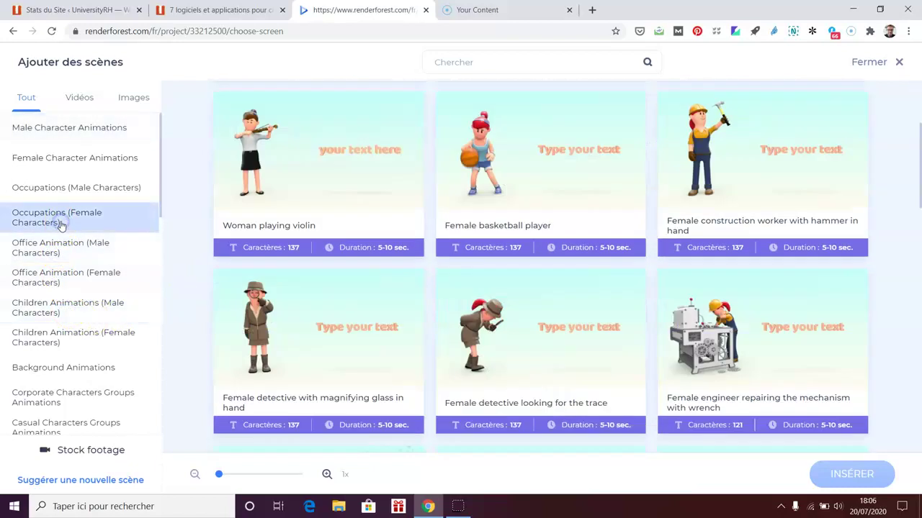
pyautogui.scroll(-3, 82, 294)
pyautogui.click(46, 278)
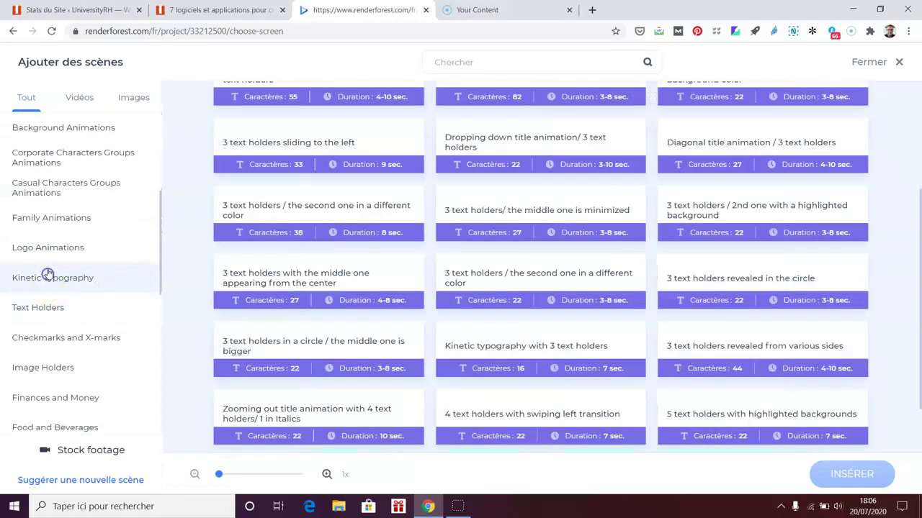
pyautogui.click(45, 223)
pyautogui.scroll(3, 75, 259)
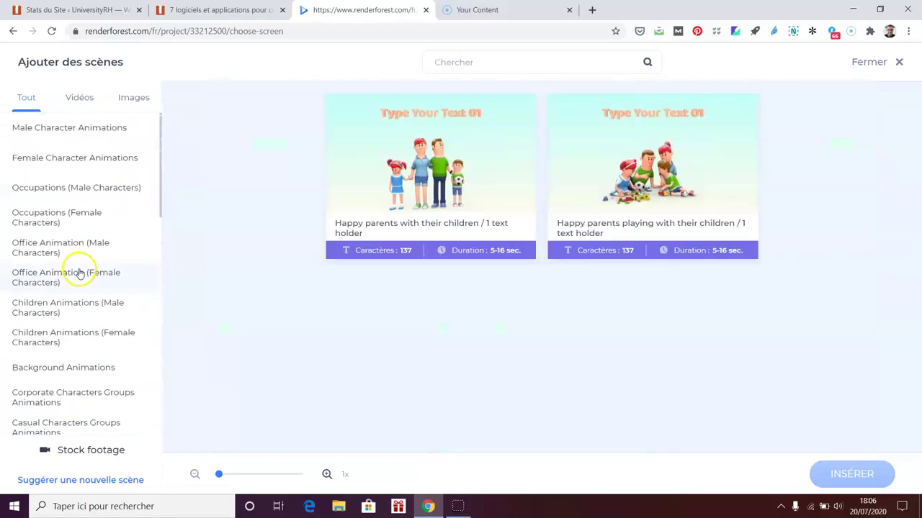
pyautogui.scroll(-8, 100, 317)
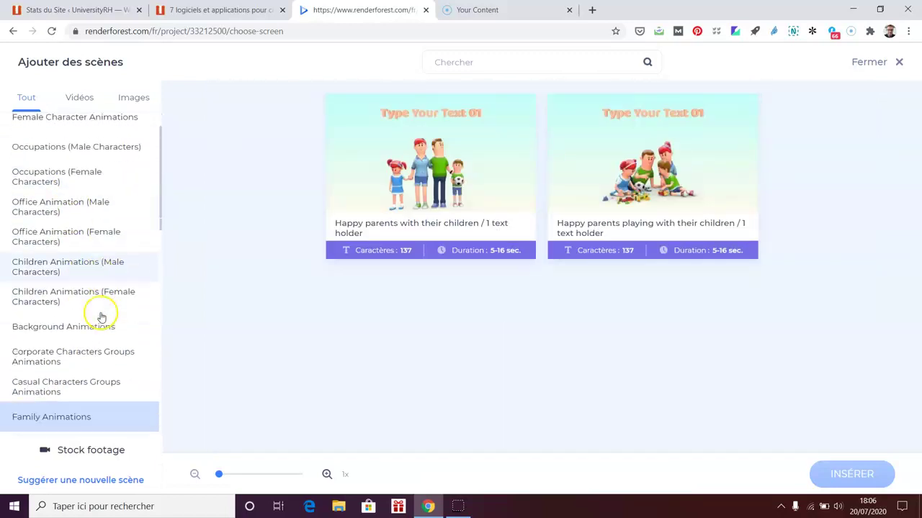
# Step: Insert the "Close up of a pile of books" scene from the Office and Education category
pyautogui.click(59, 308)
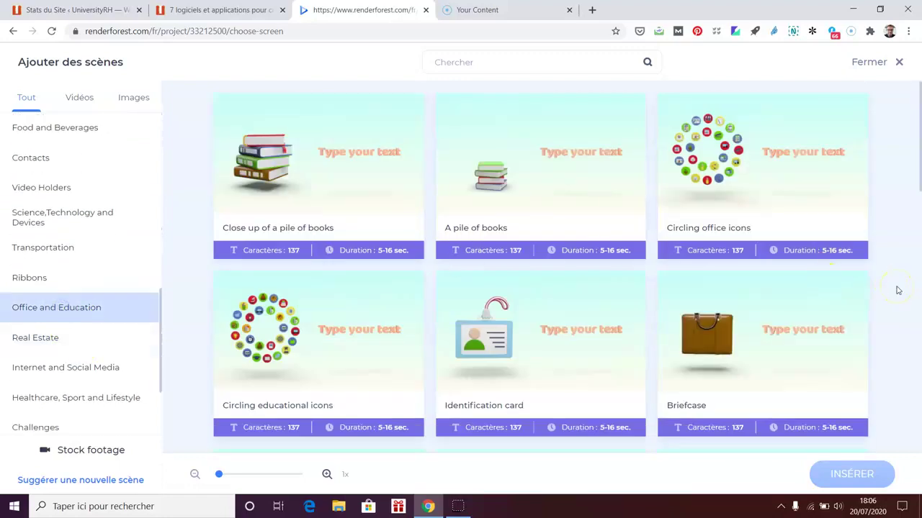
pyautogui.click(380, 165)
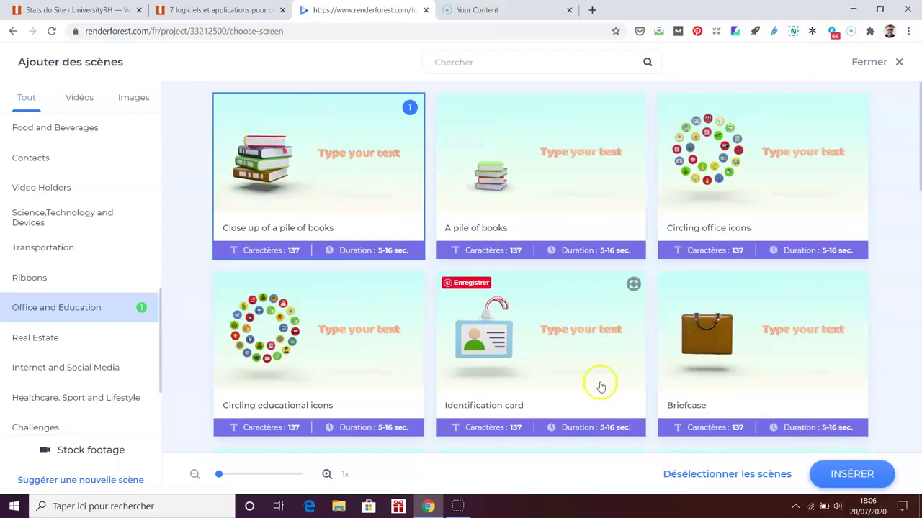
pyautogui.click(851, 474)
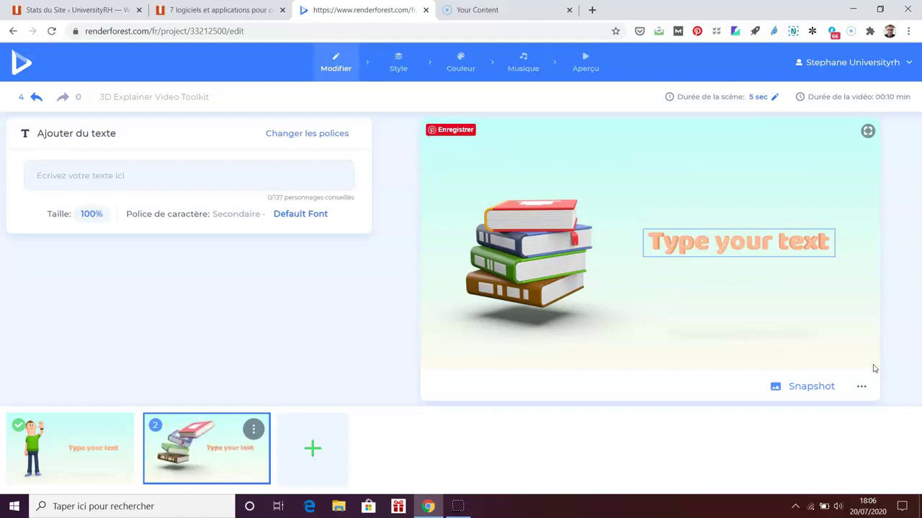
# Step: Enter "Tous les livres que je vais lire cet été ..." as the text of the pile of books scene
pyautogui.click(206, 175)
pyautogui.write('Vi')
pyautogui.press('BackSpace')
pyautogui.write('Tous les livres')
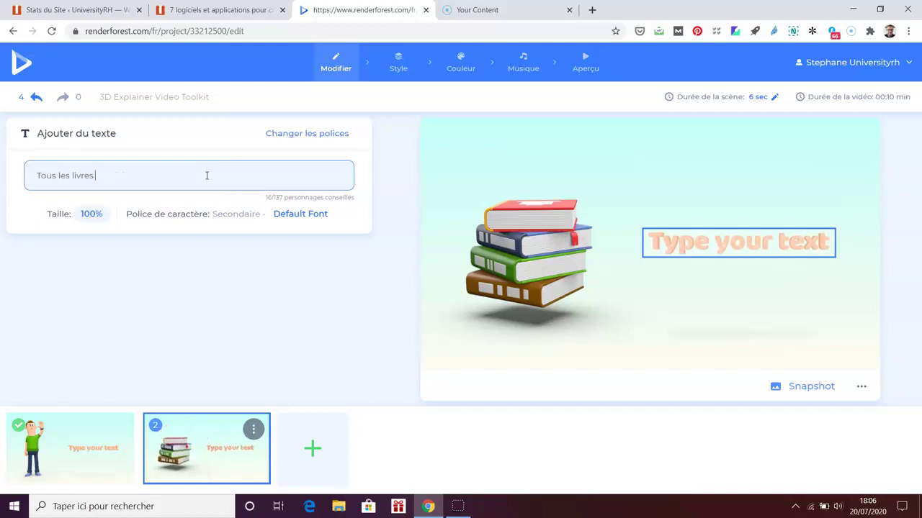
pyautogui.write(' que je vas')
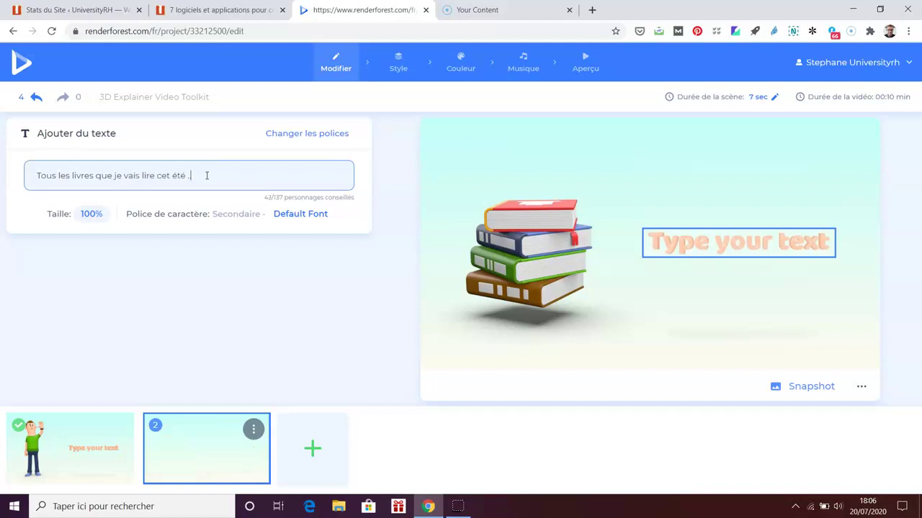
pyautogui.click(240, 350)
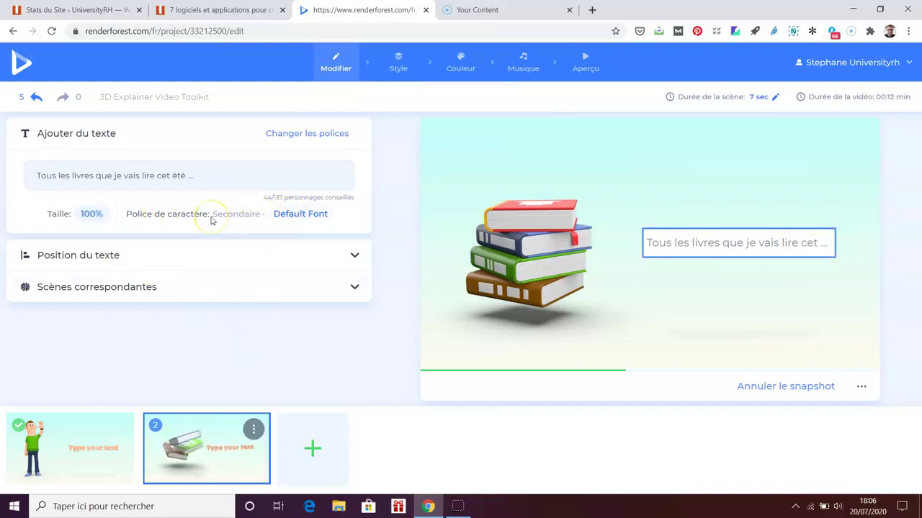
pyautogui.click(273, 314)
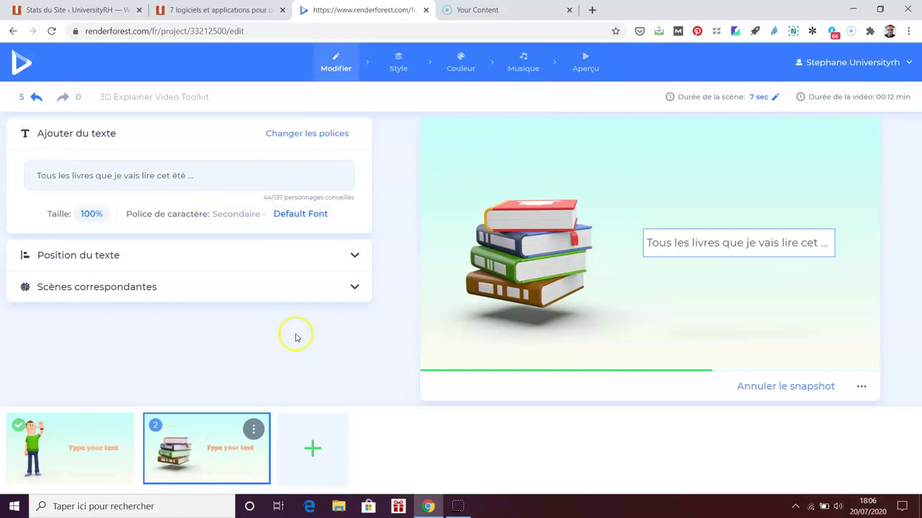
# Step: Open the scene library for a third scene and browse the Internet and Social Media category
pyautogui.moveTo(82, 436)
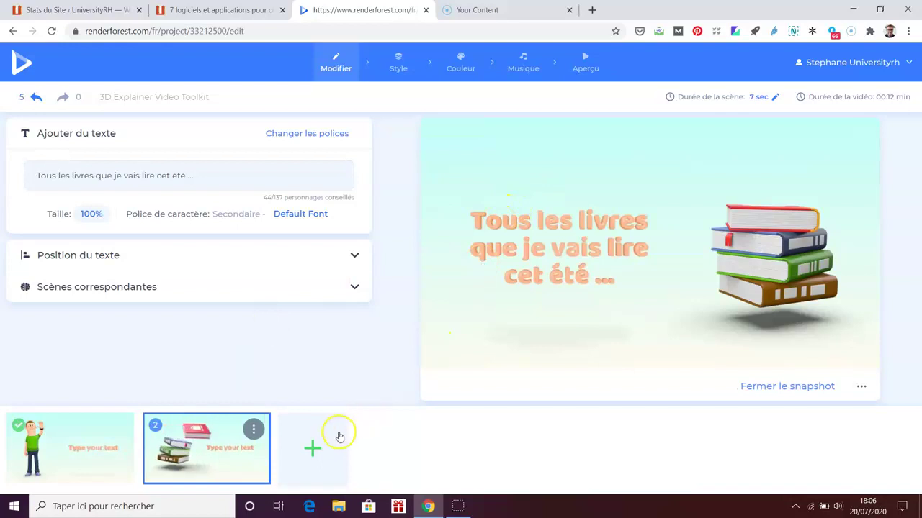
pyautogui.click(317, 452)
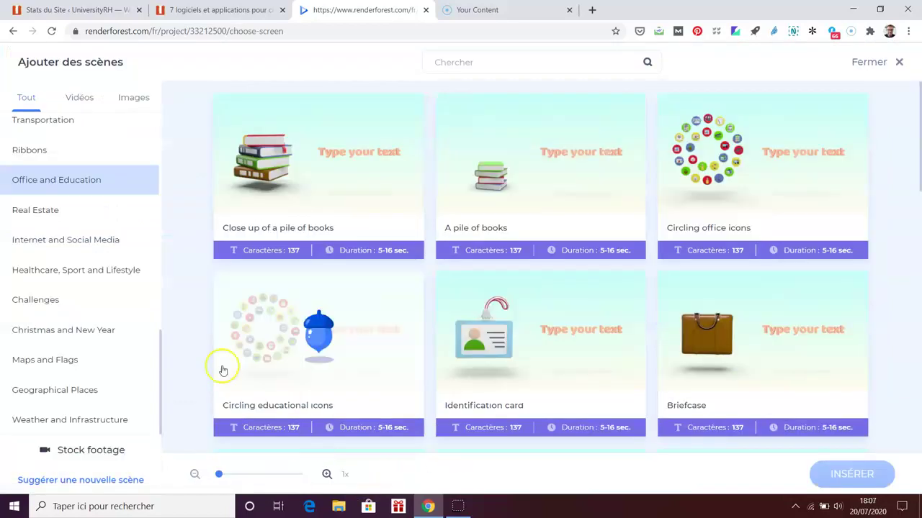
pyautogui.click(65, 243)
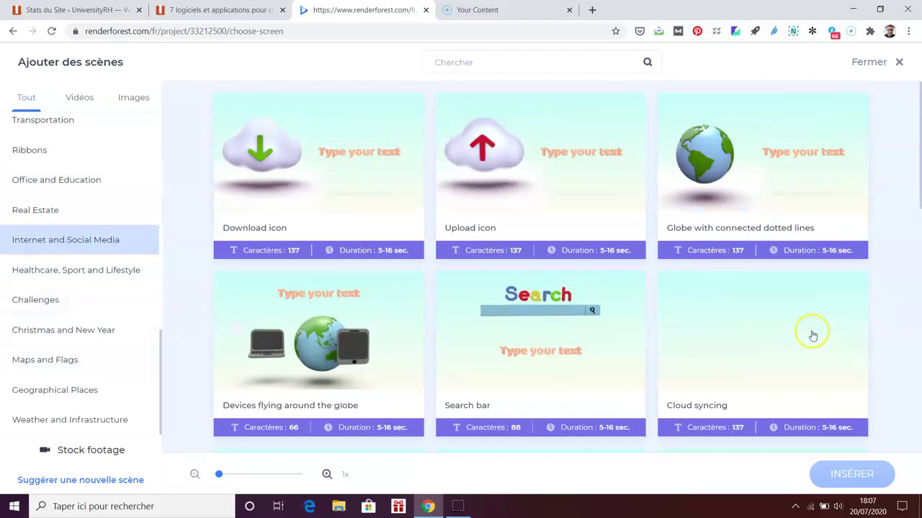
pyautogui.scroll(-3, 812, 333)
pyautogui.scroll(-2, 813, 336)
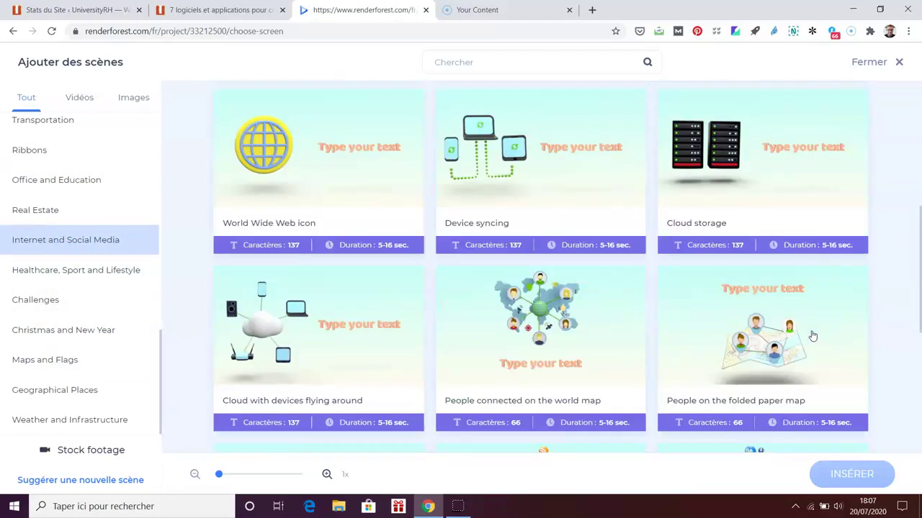
pyautogui.scroll(-1, 670, 335)
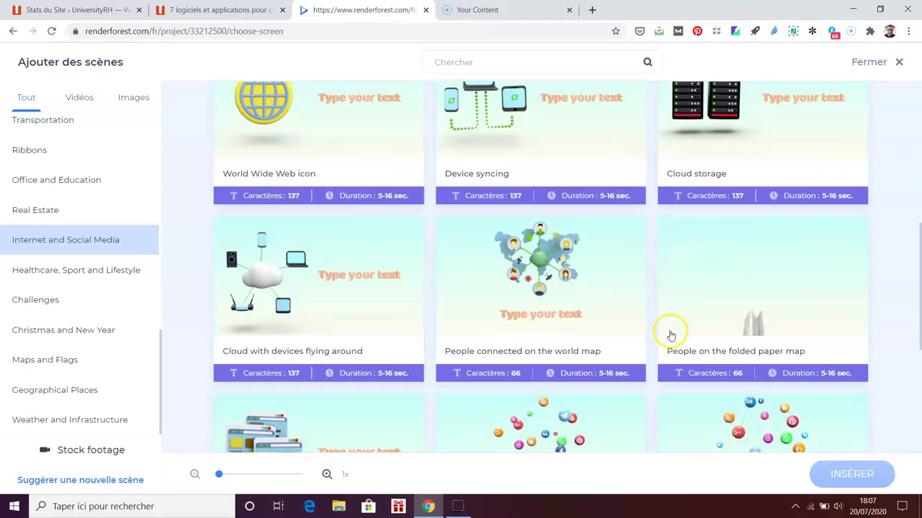
pyautogui.scroll(-2, 670, 336)
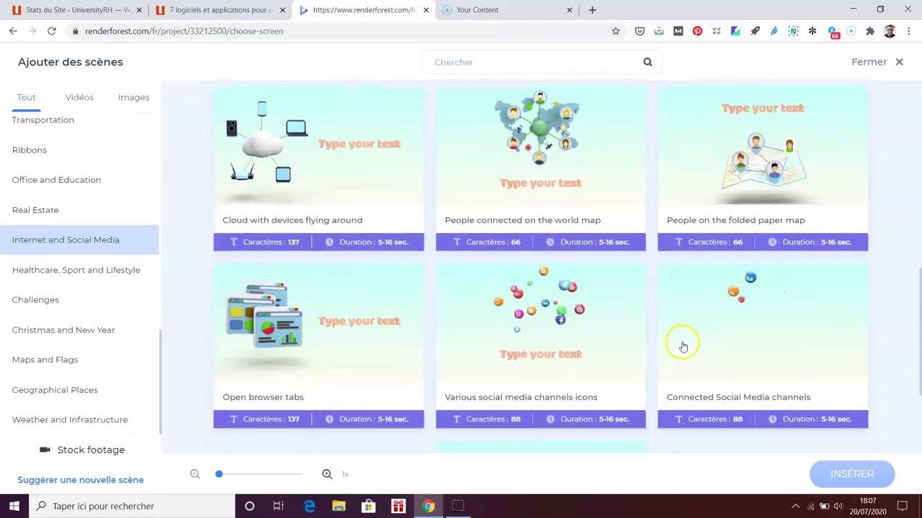
pyautogui.scroll(-1, 676, 344)
pyautogui.scroll(-2, 670, 342)
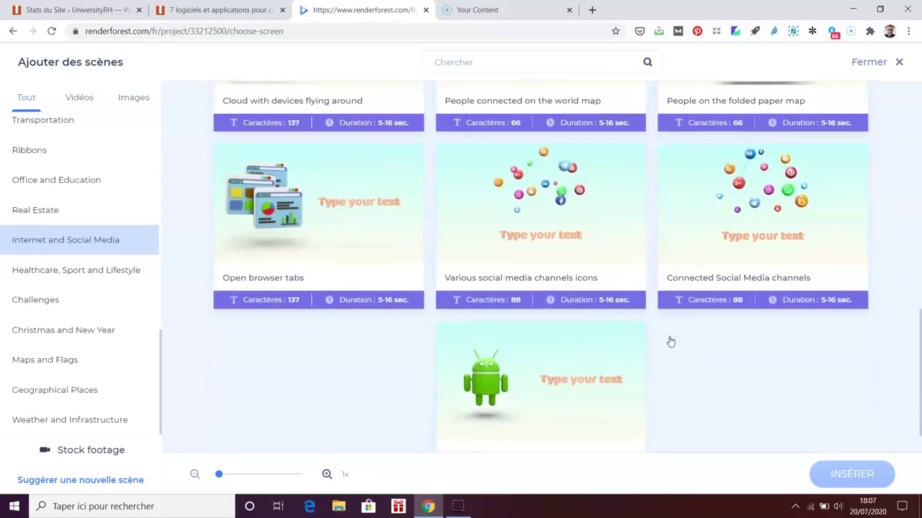
pyautogui.scroll(2, 603, 343)
pyautogui.scroll(6, 603, 344)
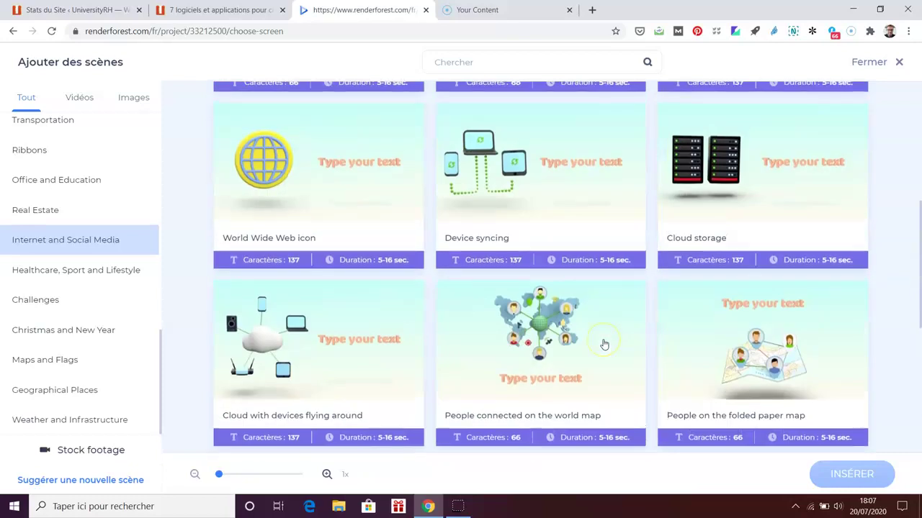
pyautogui.scroll(2, 603, 344)
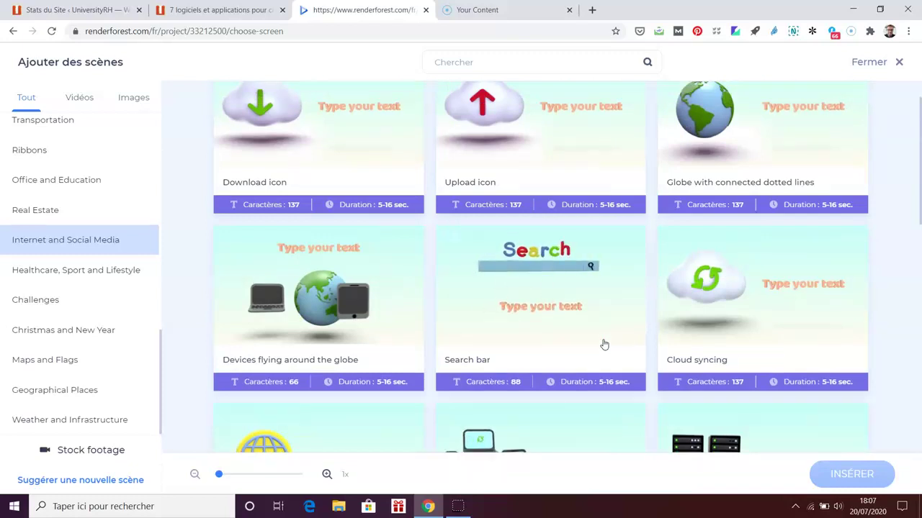
# Step: Insert the "Cloud syncing" scene as the third scene of the video
pyautogui.click(649, 382)
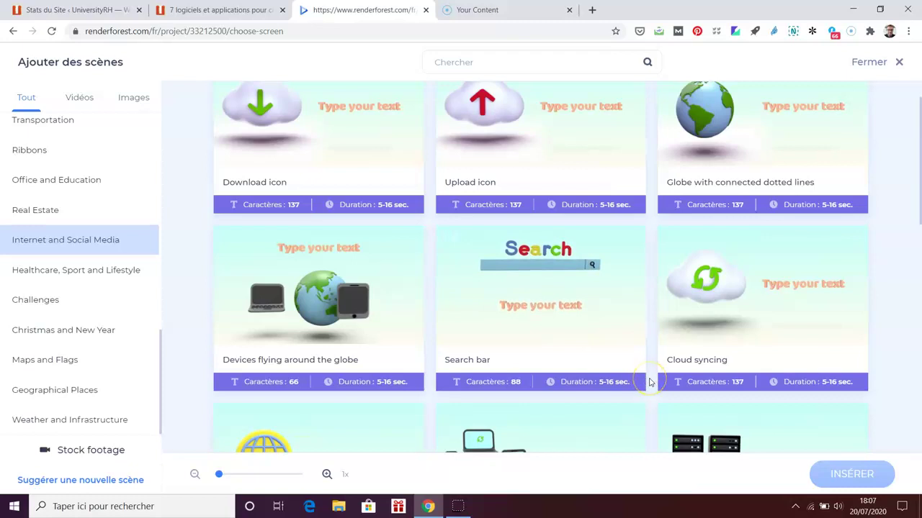
pyautogui.click(892, 424)
pyautogui.click(913, 406)
pyautogui.click(774, 299)
pyautogui.click(852, 473)
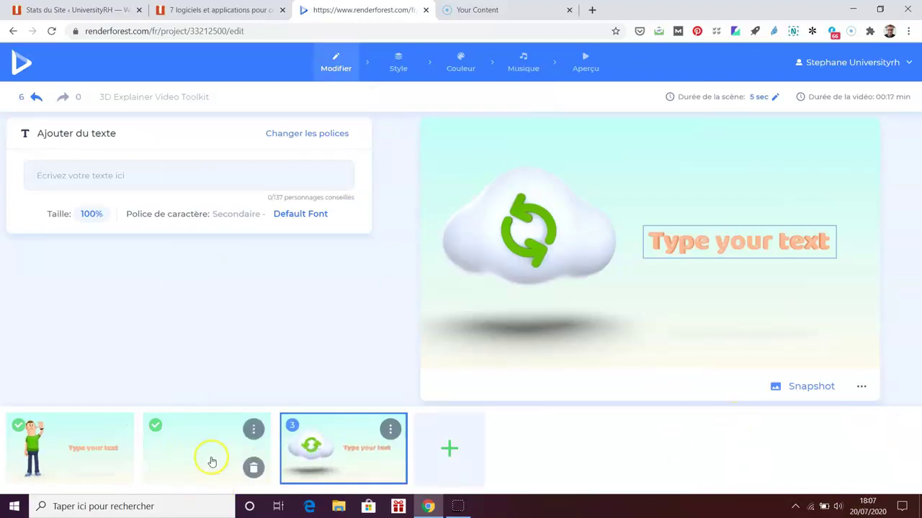
pyautogui.moveTo(333, 455)
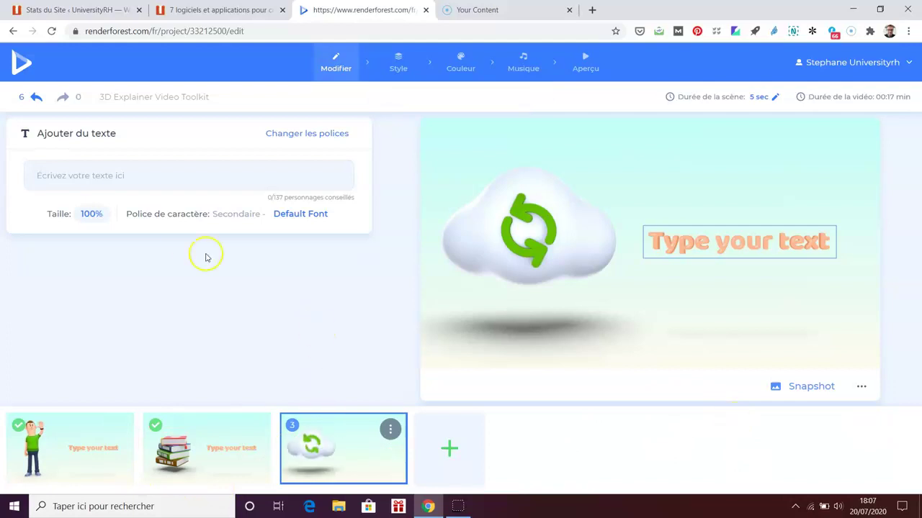
pyautogui.click(162, 180)
pyautogui.click(375, 162)
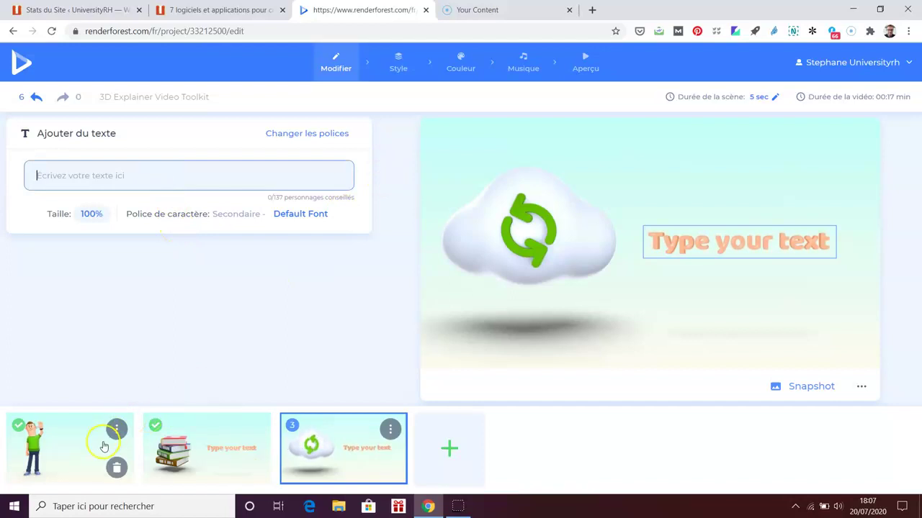
pyautogui.moveTo(350, 442)
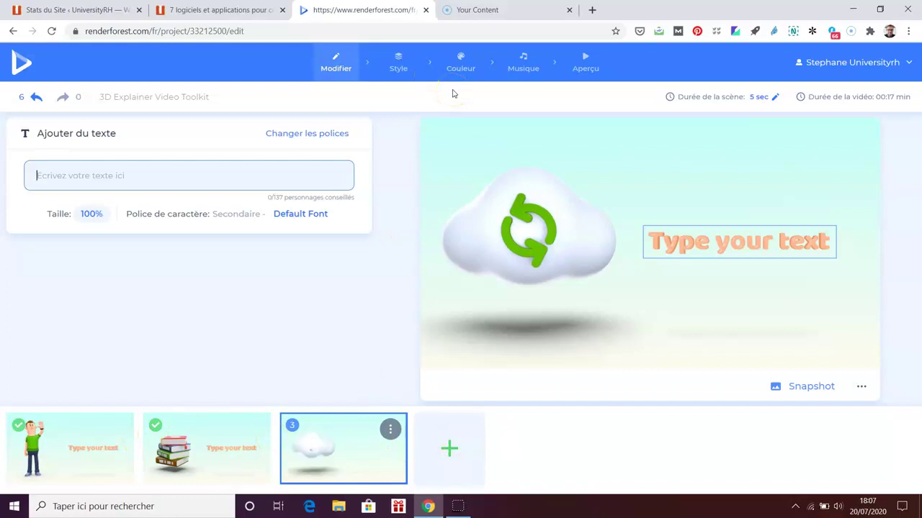
# Step: Set the overall appearance of the animation to Flat Look in the style settings
pyautogui.click(401, 57)
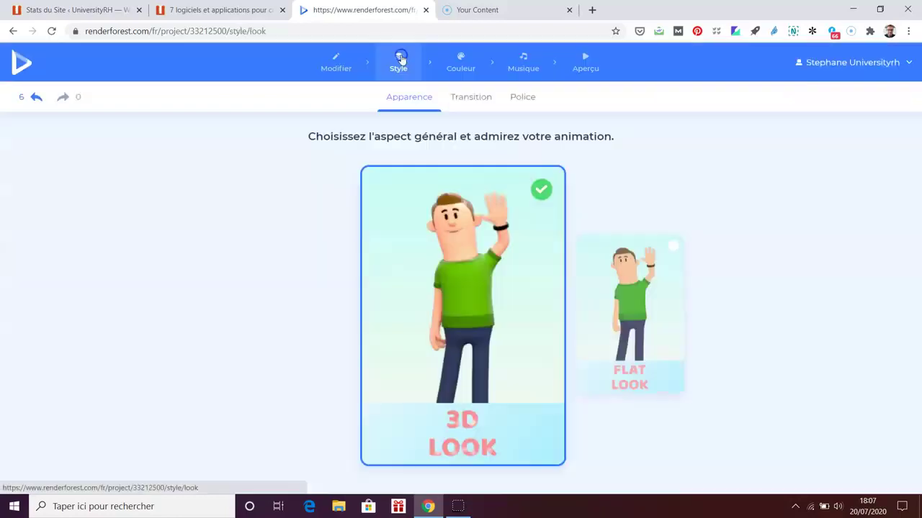
pyautogui.click(607, 278)
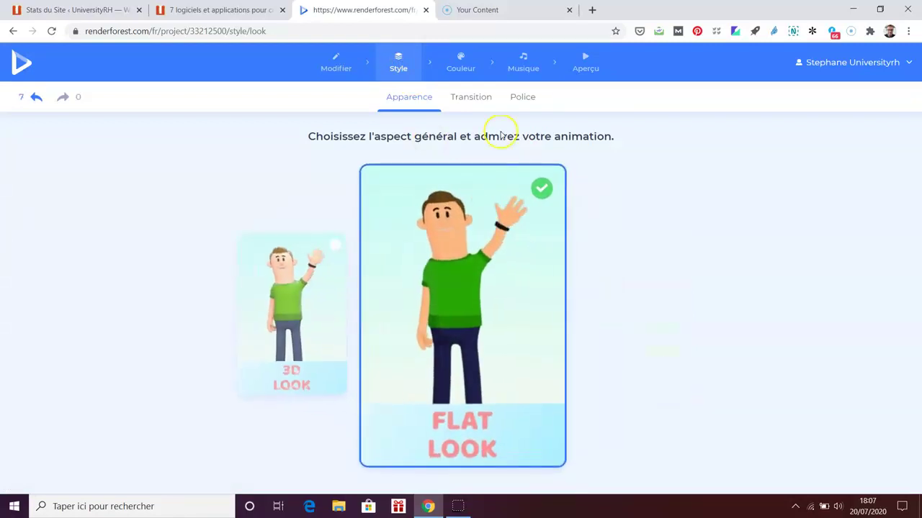
# Step: Try the orange, teal and green colour presets for the video, and reapply the peach and aqua preset at the start of the list
pyautogui.click(468, 69)
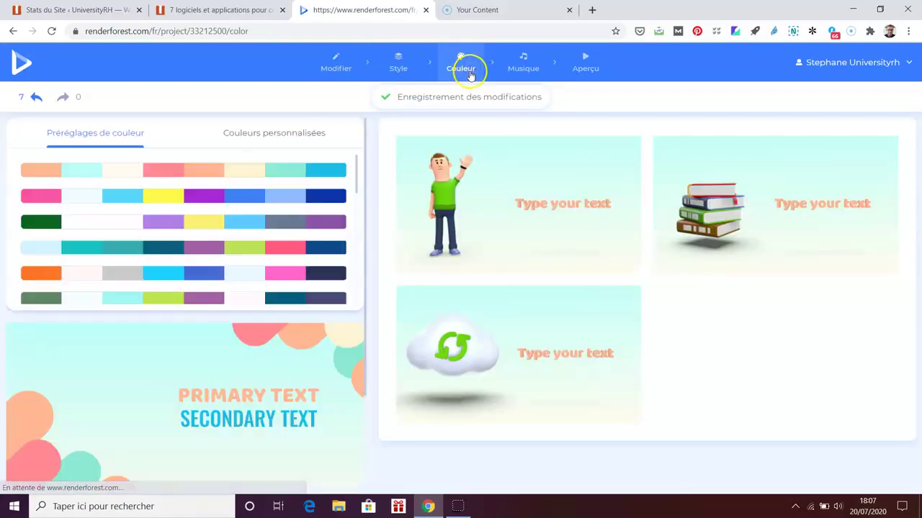
pyautogui.click(321, 274)
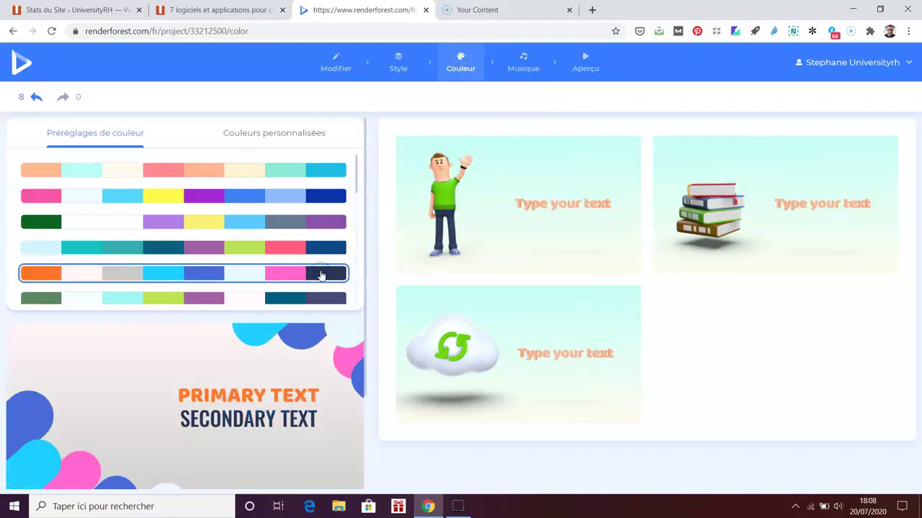
pyautogui.click(310, 247)
pyautogui.click(310, 221)
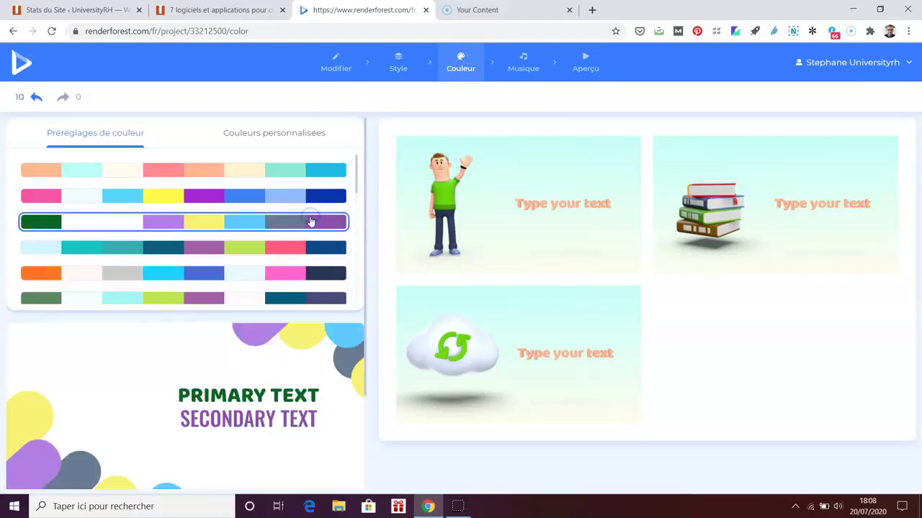
pyautogui.moveTo(550, 431)
pyautogui.click(177, 170)
# Step: Look at the custom colour settings for texts, backgrounds and transitions, and return to the colour presets
pyautogui.click(259, 133)
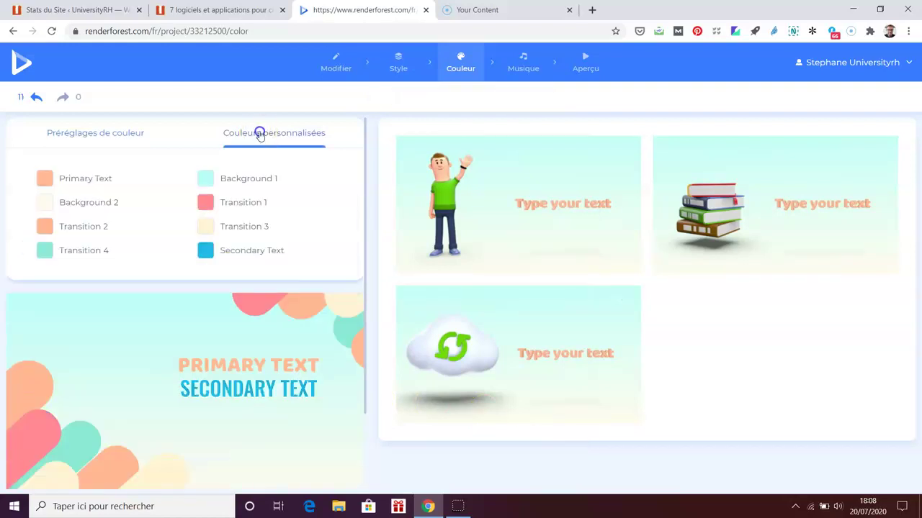
pyautogui.click(236, 203)
pyautogui.click(128, 133)
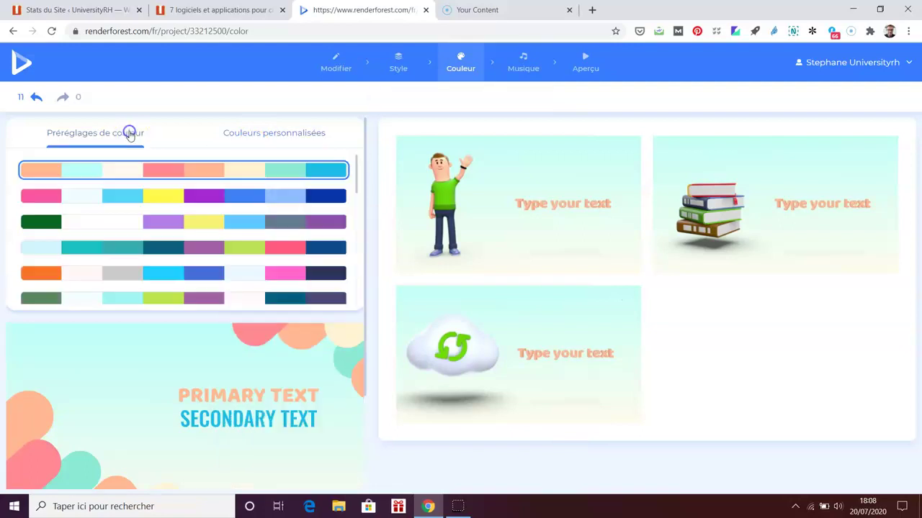
# Step: Add the recommended track "Corporate Retro Funk" as the video's background music and play it
pyautogui.click(525, 79)
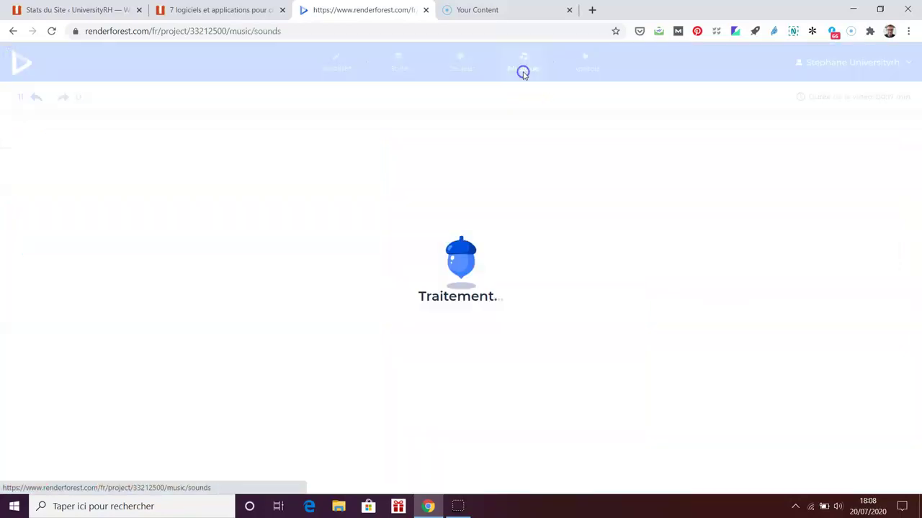
pyautogui.click(180, 399)
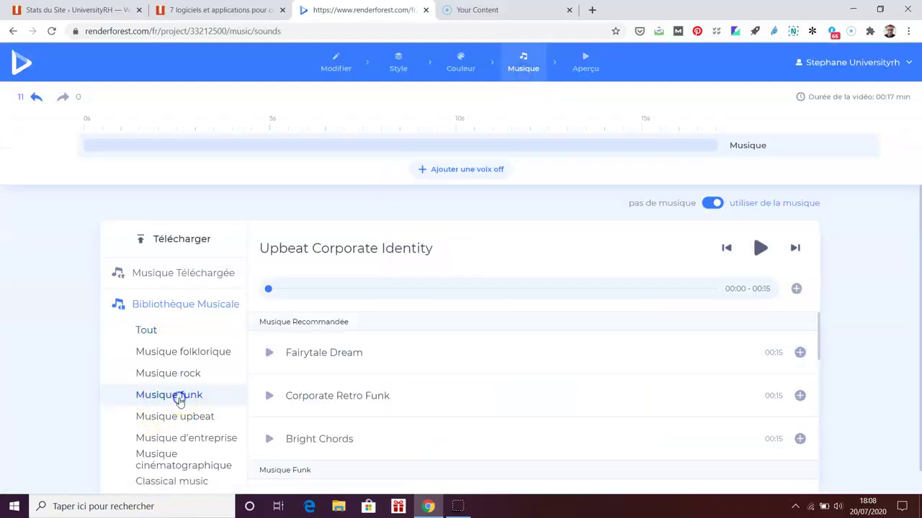
pyautogui.scroll(-1, 896, 389)
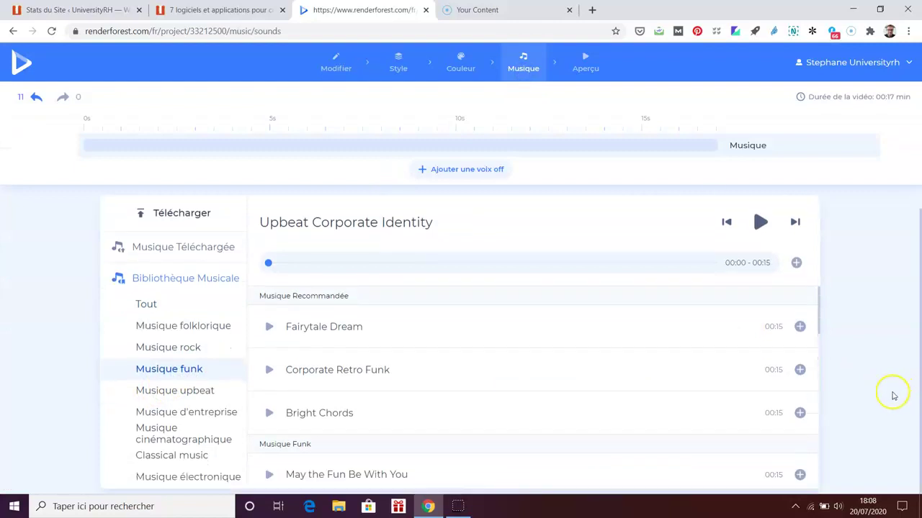
pyautogui.click(799, 369)
pyautogui.click(309, 370)
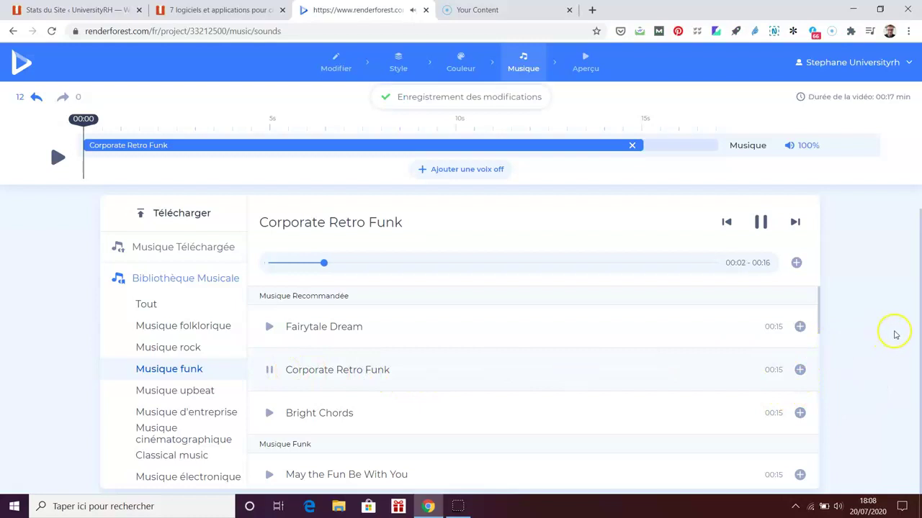
# Step: Export the video as the free low-quality 360p preview with watermark
pyautogui.click(586, 60)
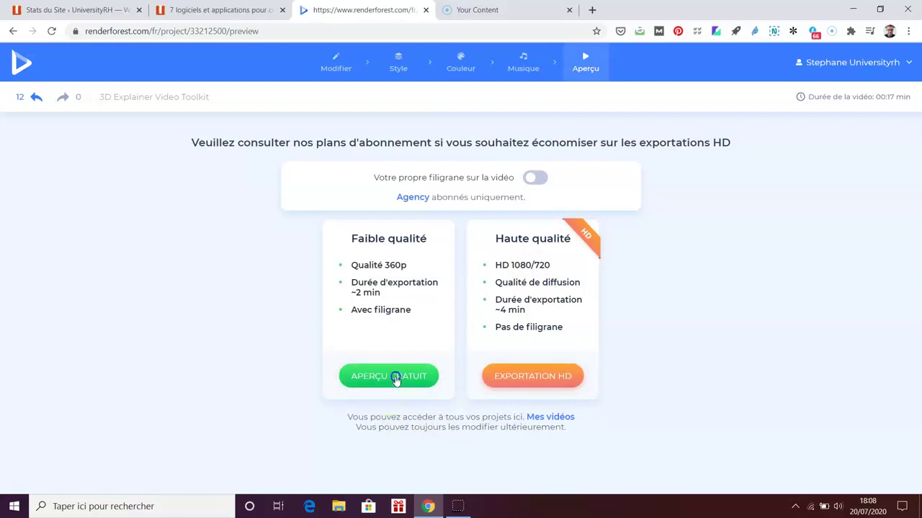
pyautogui.click(396, 377)
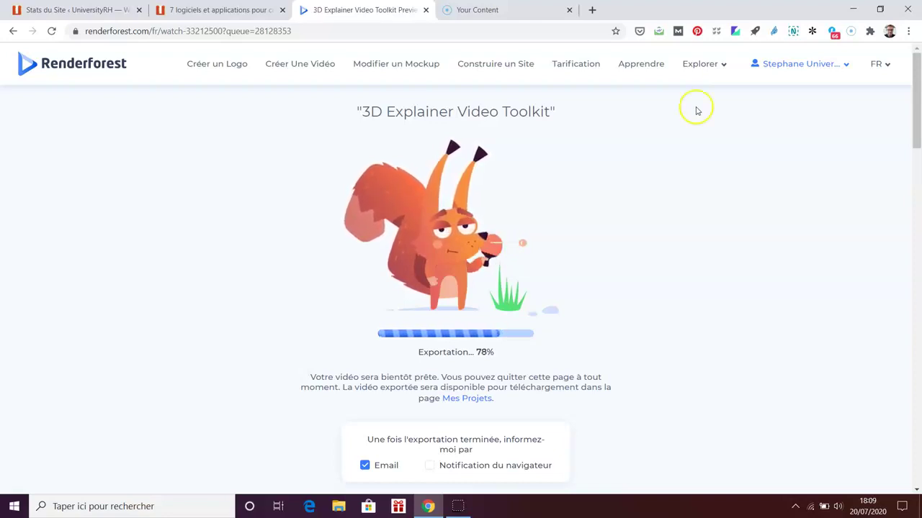
pyautogui.scroll(-1, 761, 231)
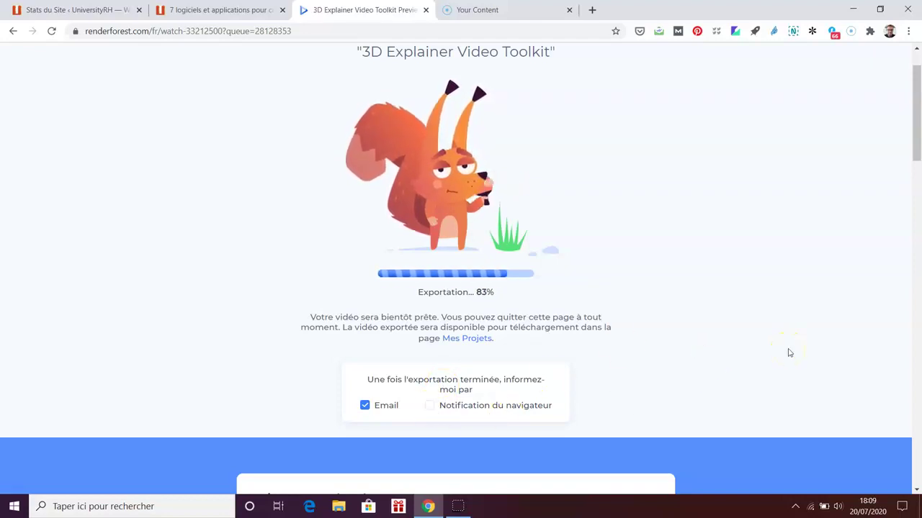
pyautogui.scroll(1, 789, 352)
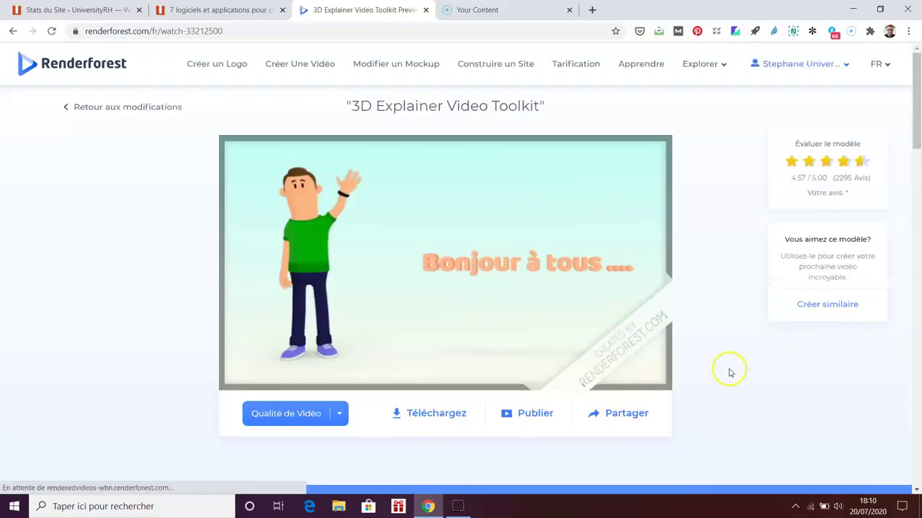
# Step: Play the start of the exported video and download the file
pyautogui.scroll(-1, 728, 370)
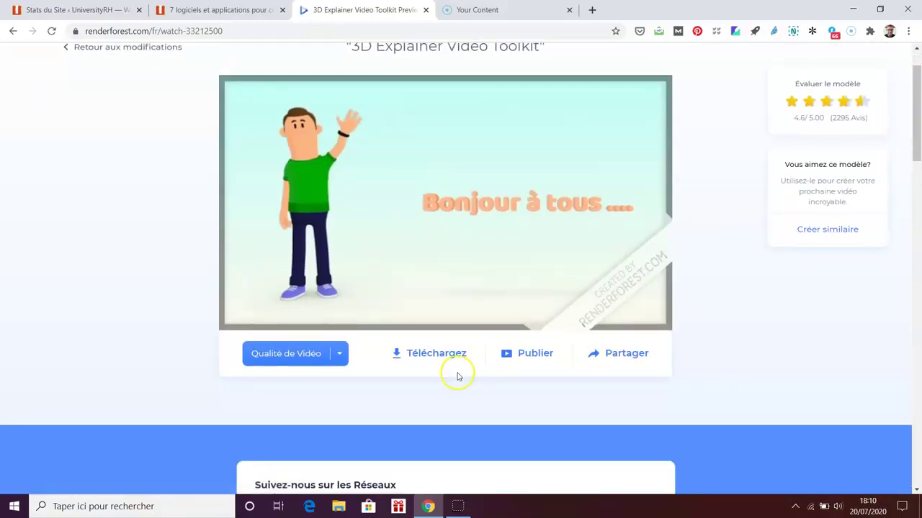
pyautogui.click(239, 302)
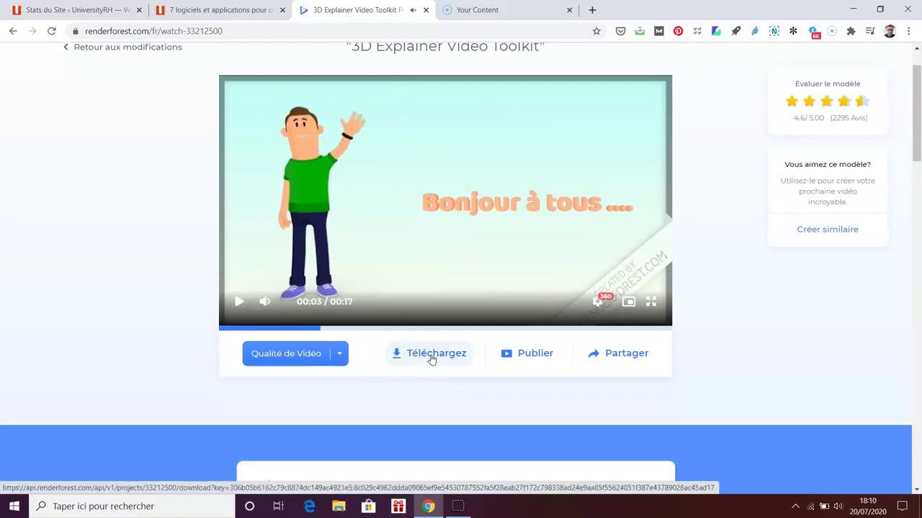
pyautogui.click(431, 354)
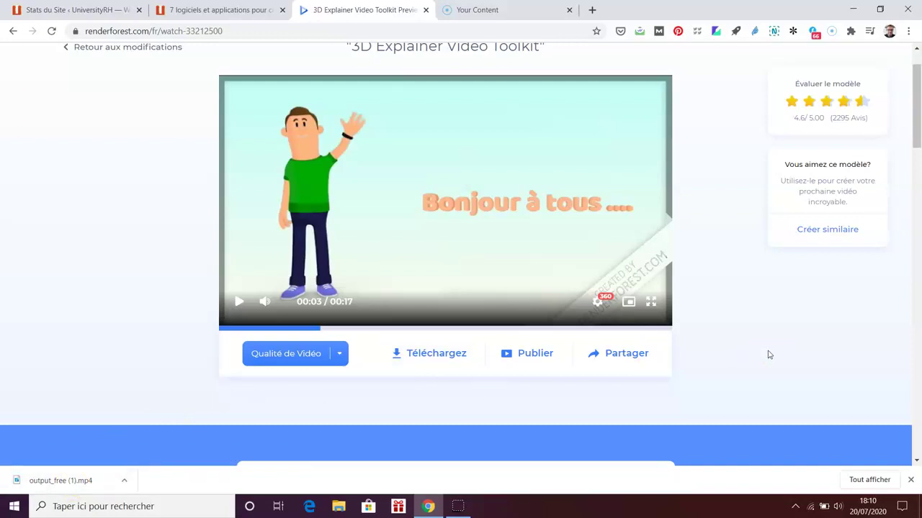
# Step: Look at the YouTube publishing form without publishing, and at the social networks offered for sharing the video
pyautogui.click(527, 354)
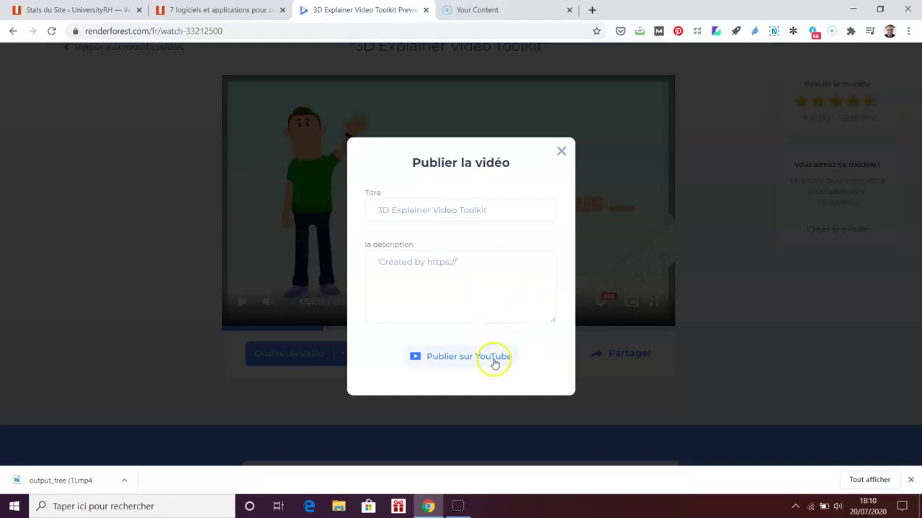
pyautogui.click(561, 150)
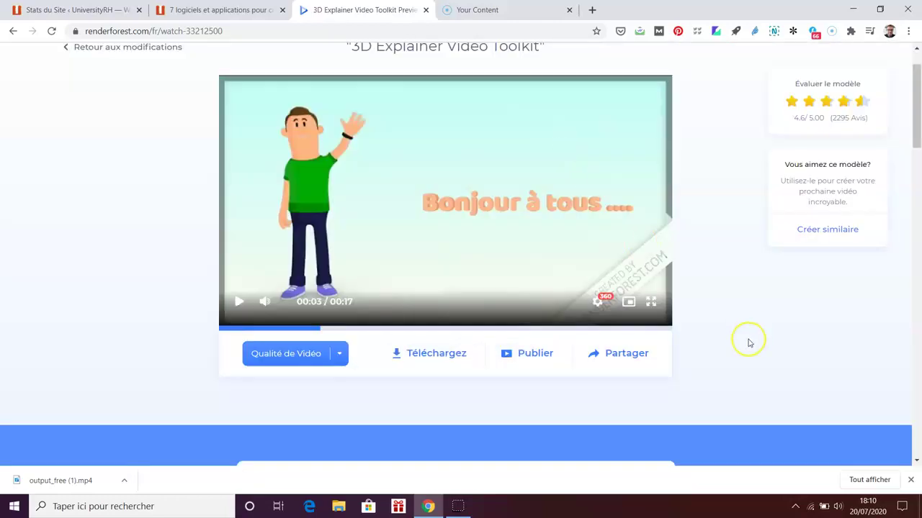
pyautogui.click(646, 358)
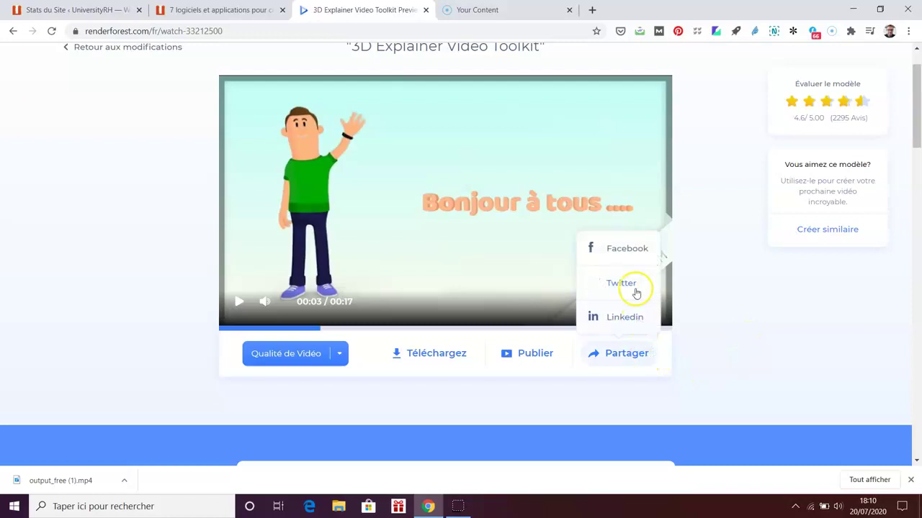
pyautogui.click(753, 331)
pyautogui.scroll(1, 759, 335)
pyautogui.scroll(-1, 759, 337)
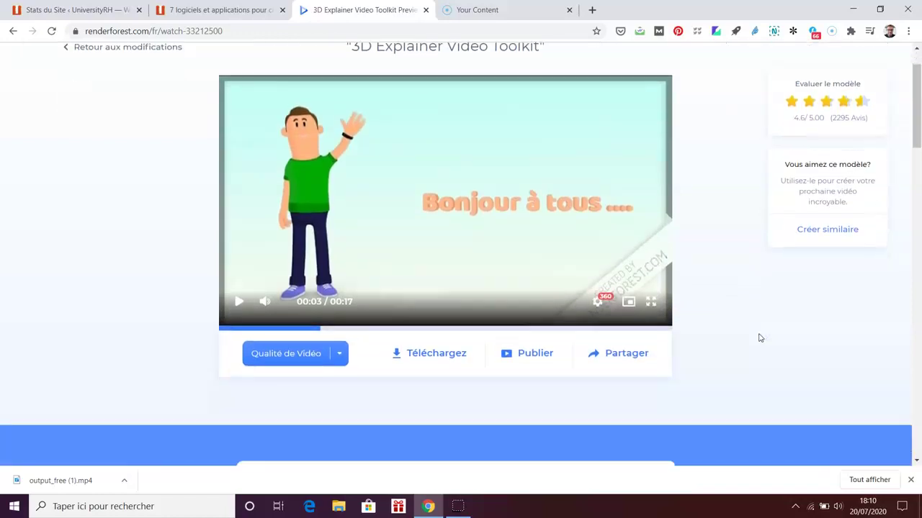
# Step: Examine the video quality options, from the free 360p export with watermark to HD 720 and HD 1080
pyautogui.click(340, 353)
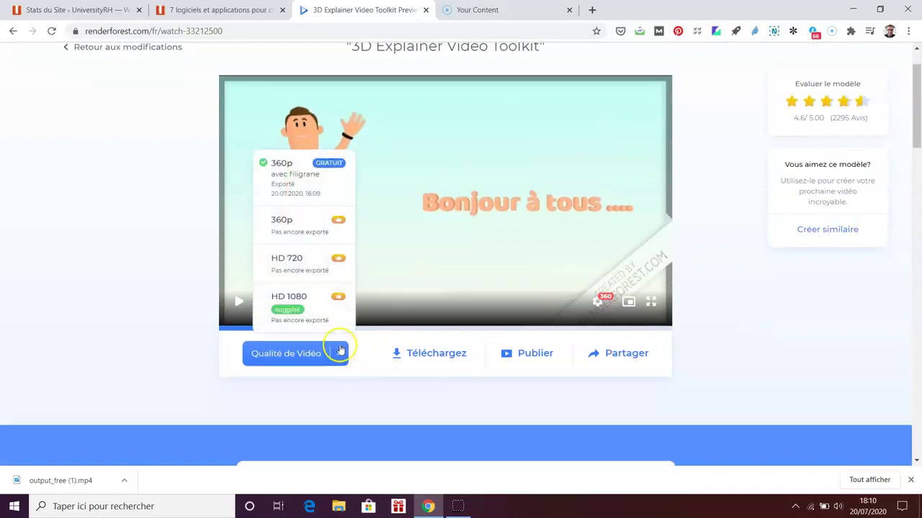
pyautogui.click(288, 180)
pyautogui.click(301, 180)
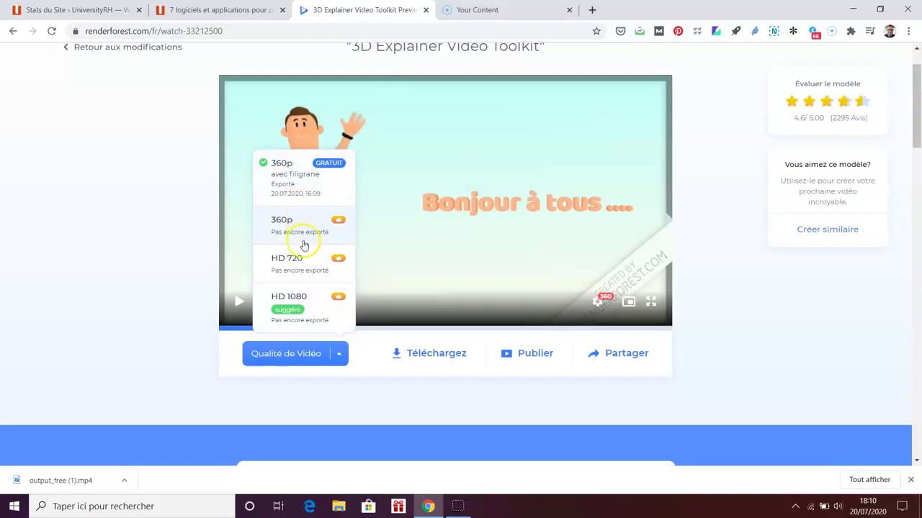
pyautogui.click(295, 264)
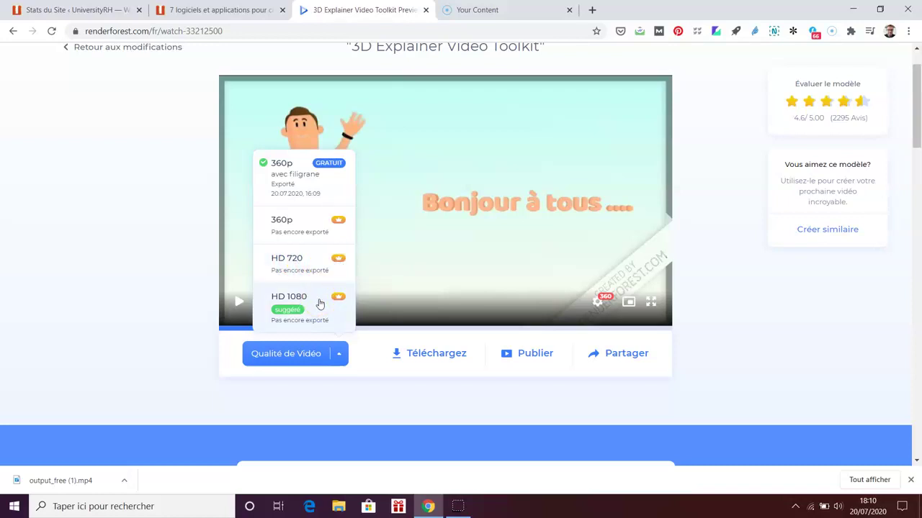
pyautogui.click(784, 279)
pyautogui.scroll(2, 777, 282)
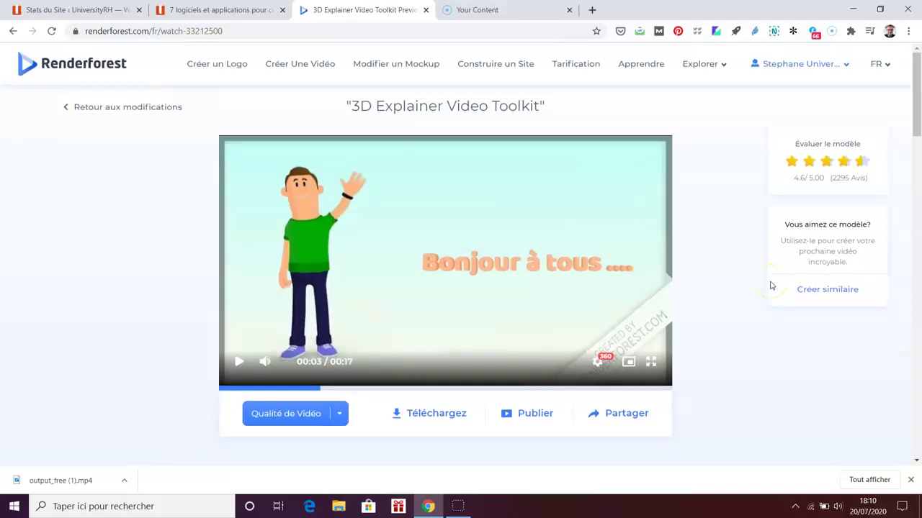